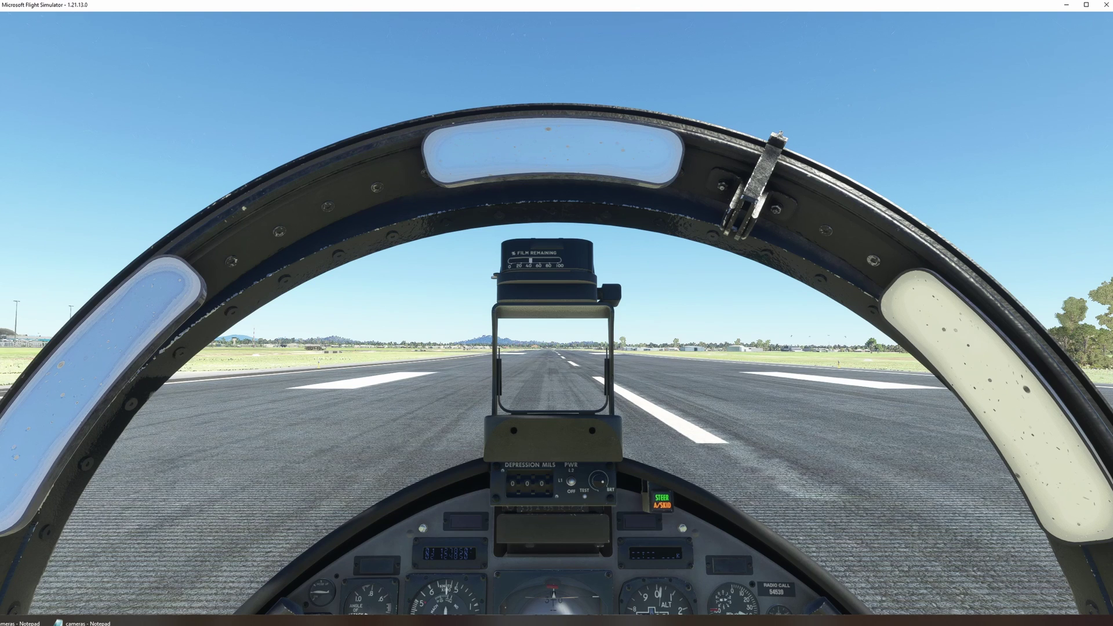
Step: Check the flight's weather settings and close the weather window
mouse_move(640, 36)
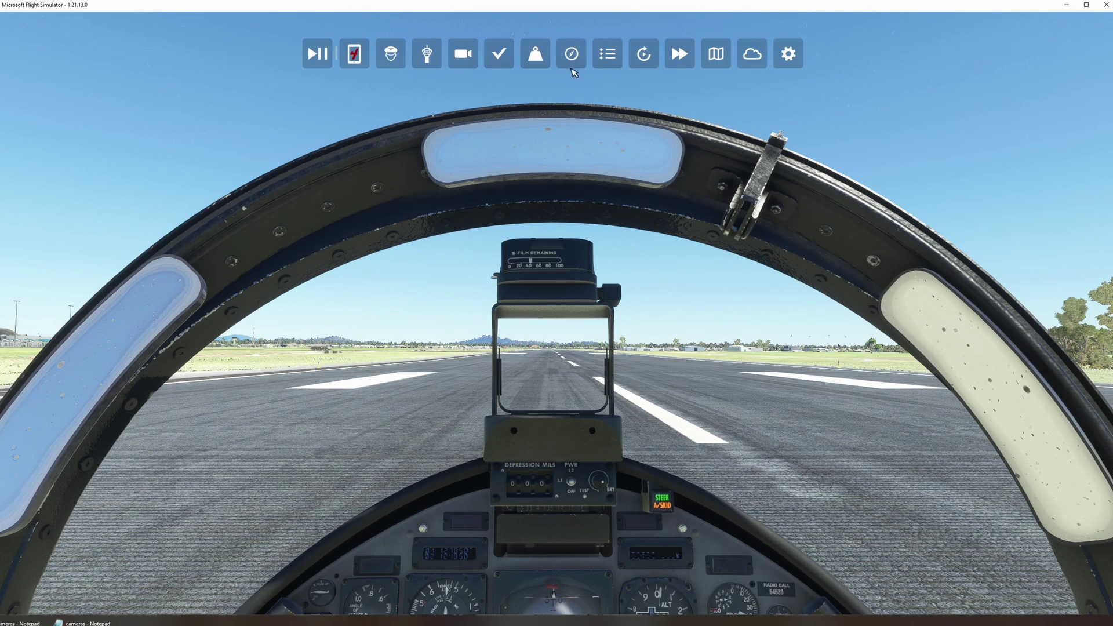
click(752, 53)
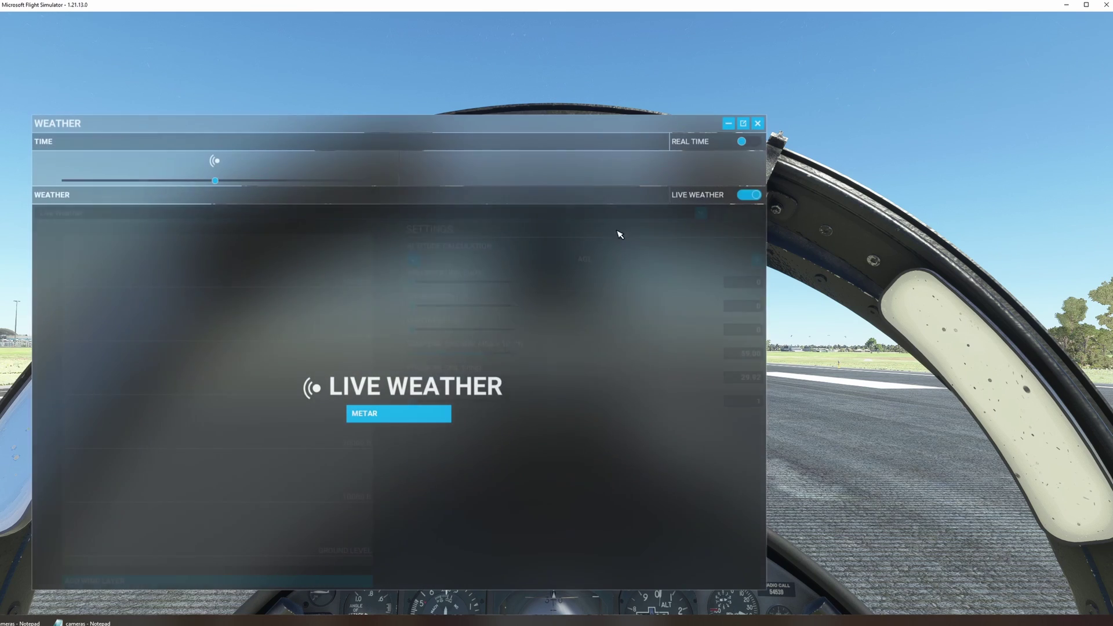
click(757, 122)
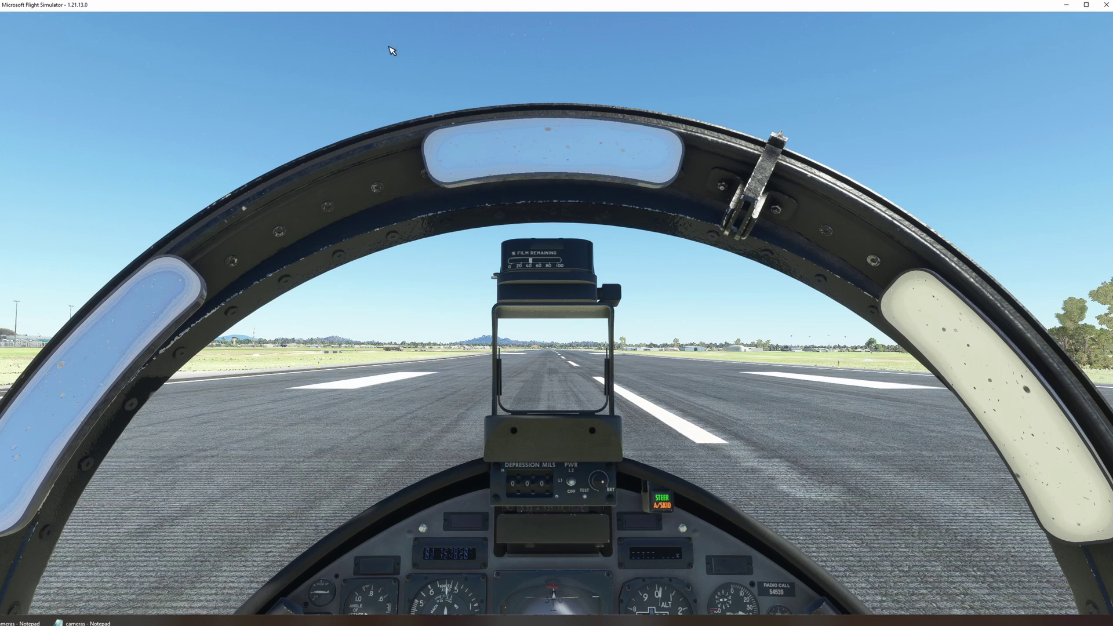
Step: Preview the first and second custom cockpit camera views, finishing on the first one
mouse_move(390, 48)
key(alt+1)
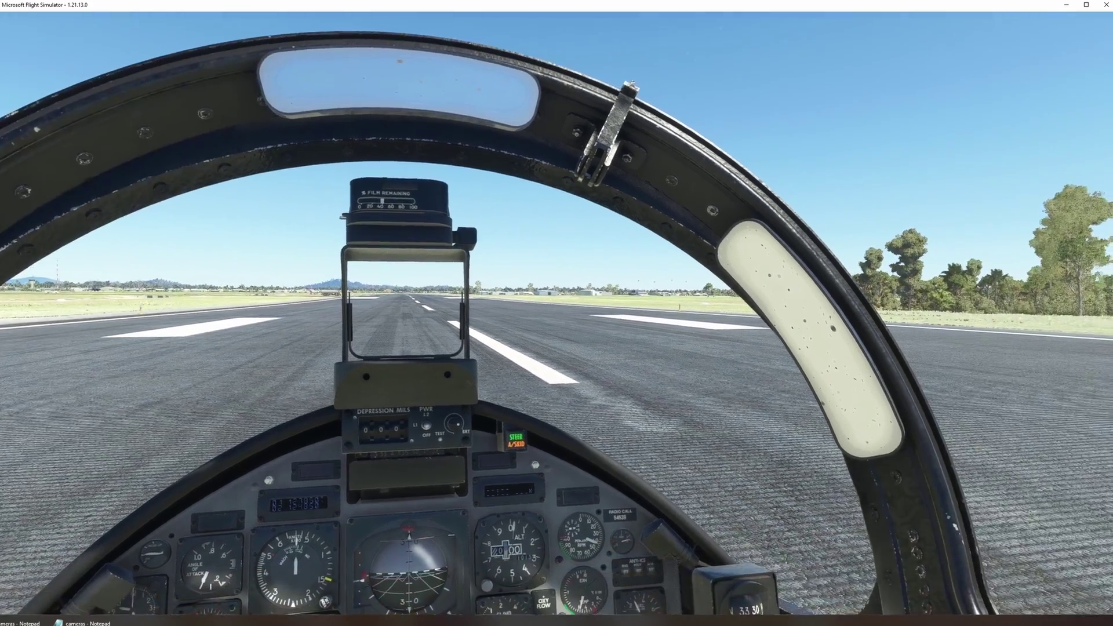
key(alt+2)
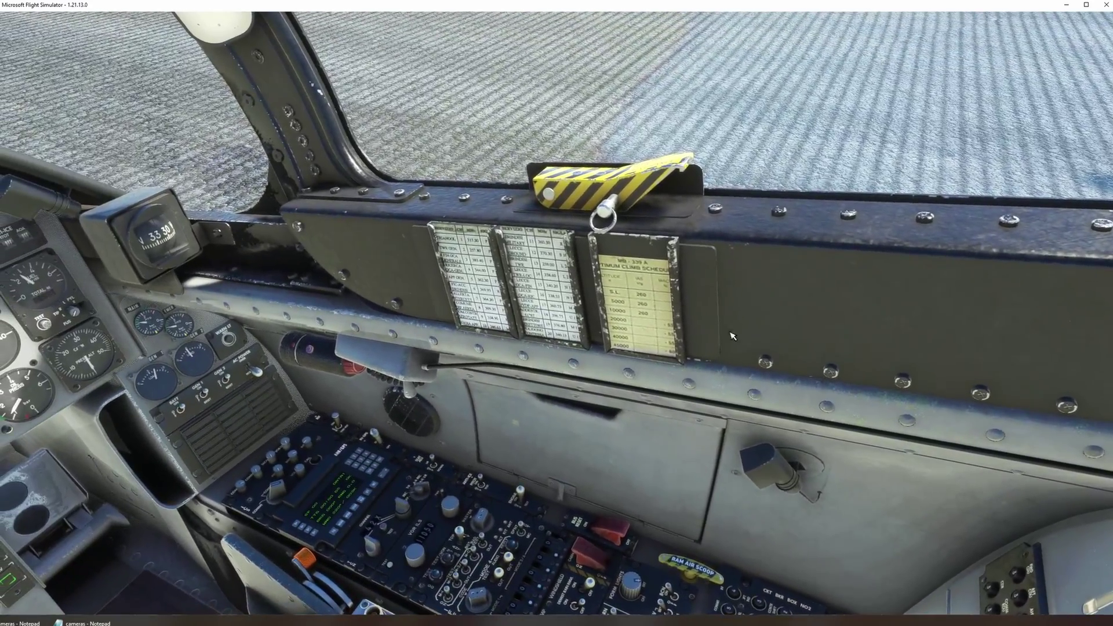
key(alt+1)
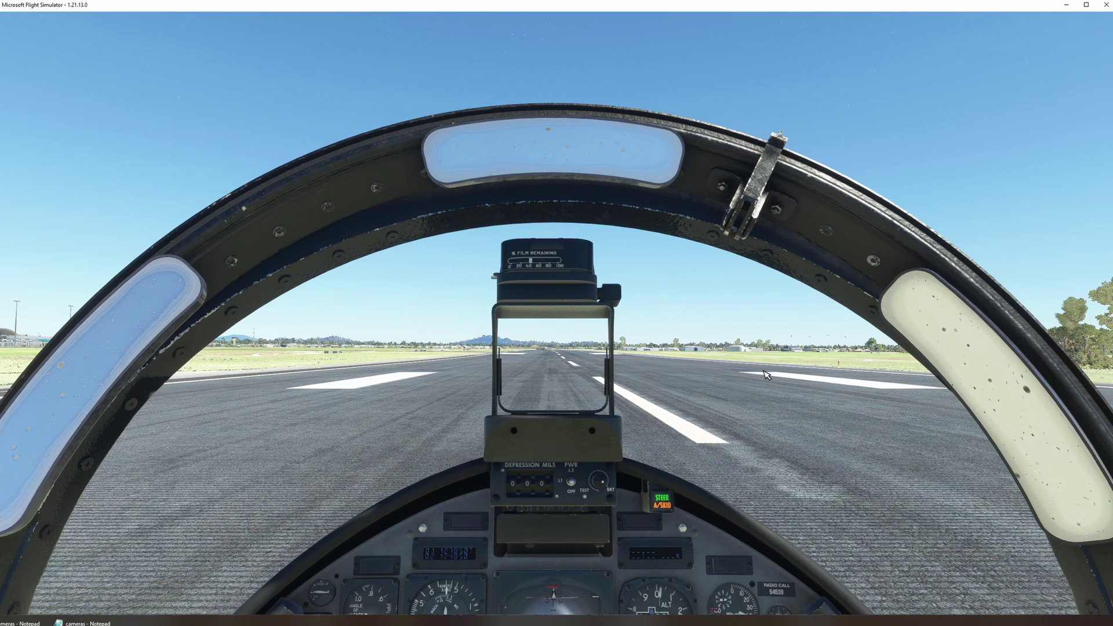
Step: Turn on Developer Mode in the general options and save the change
key(Escape)
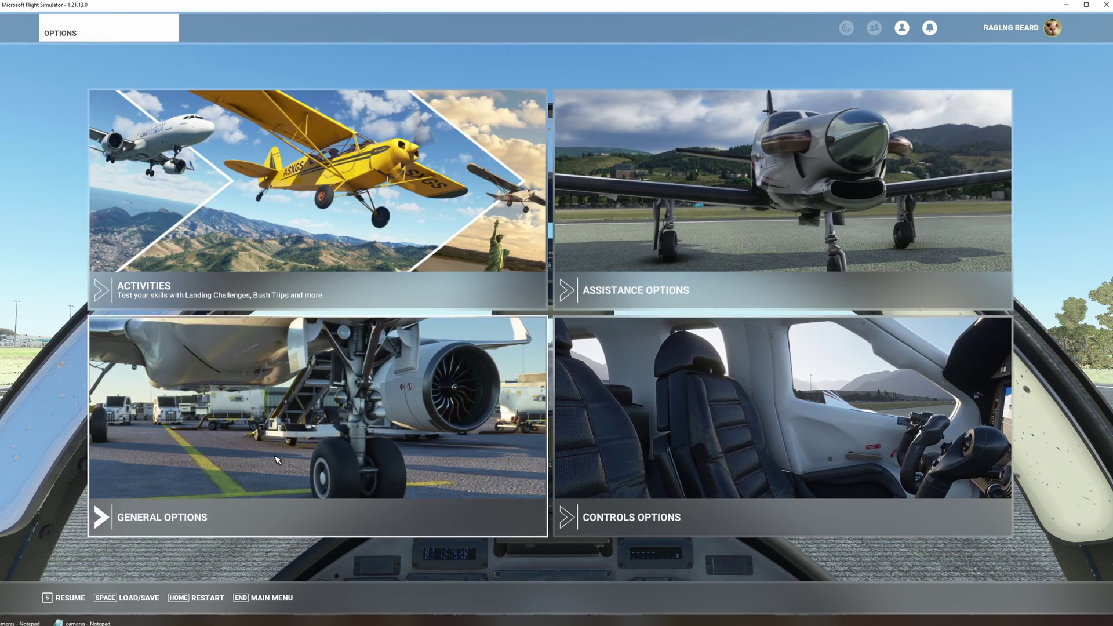
click(277, 460)
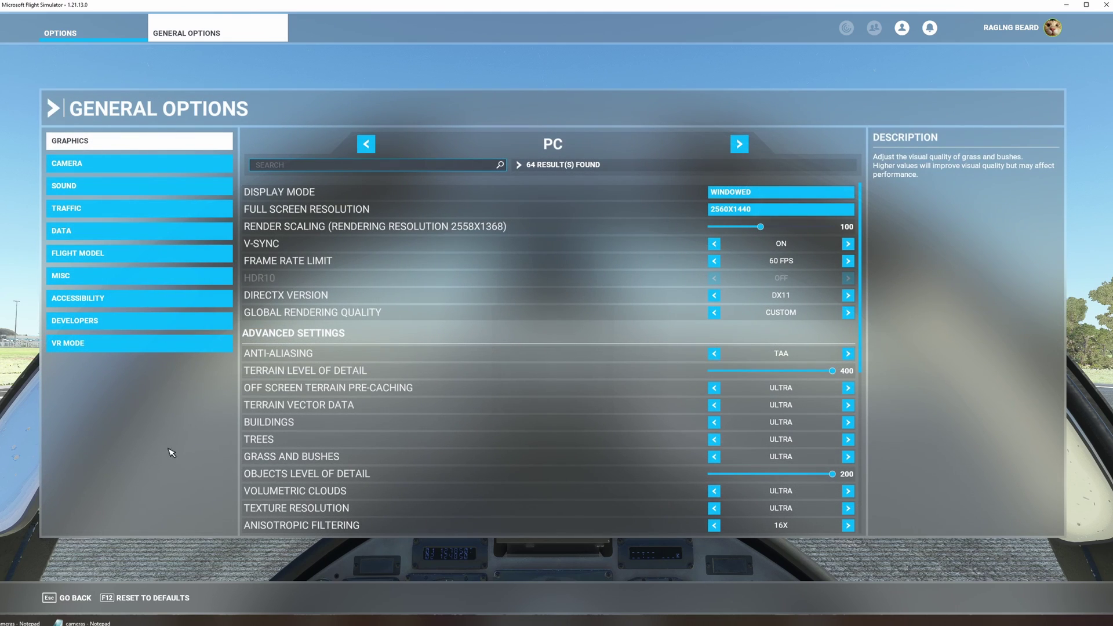
click(85, 323)
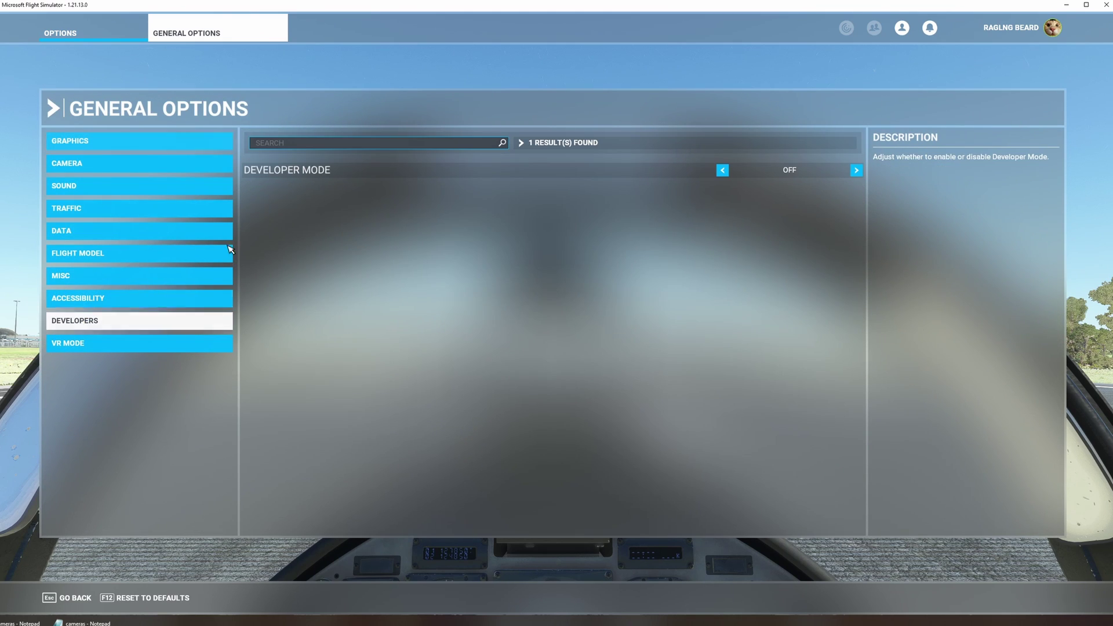
click(857, 170)
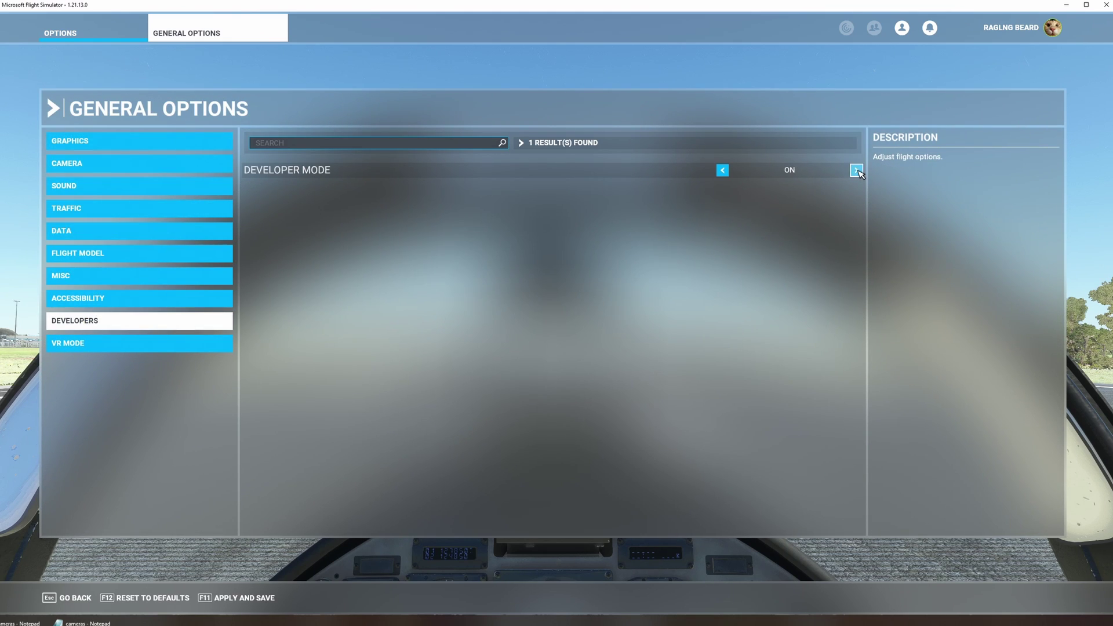
click(249, 600)
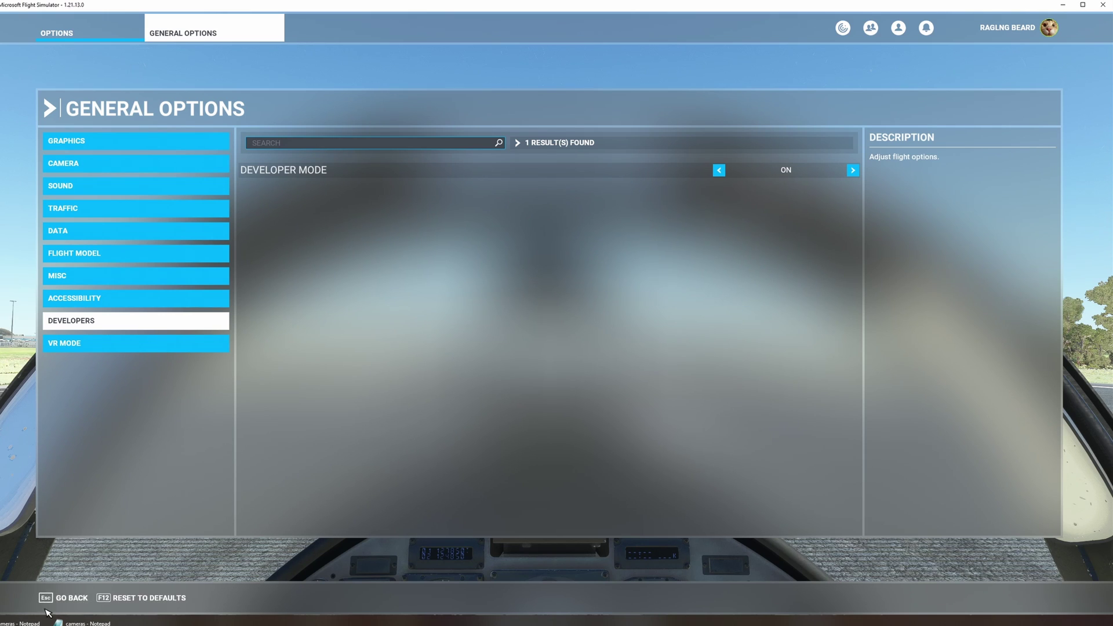
Step: Resume the flight and open the developer mode Aircraft Selector window
click(71, 600)
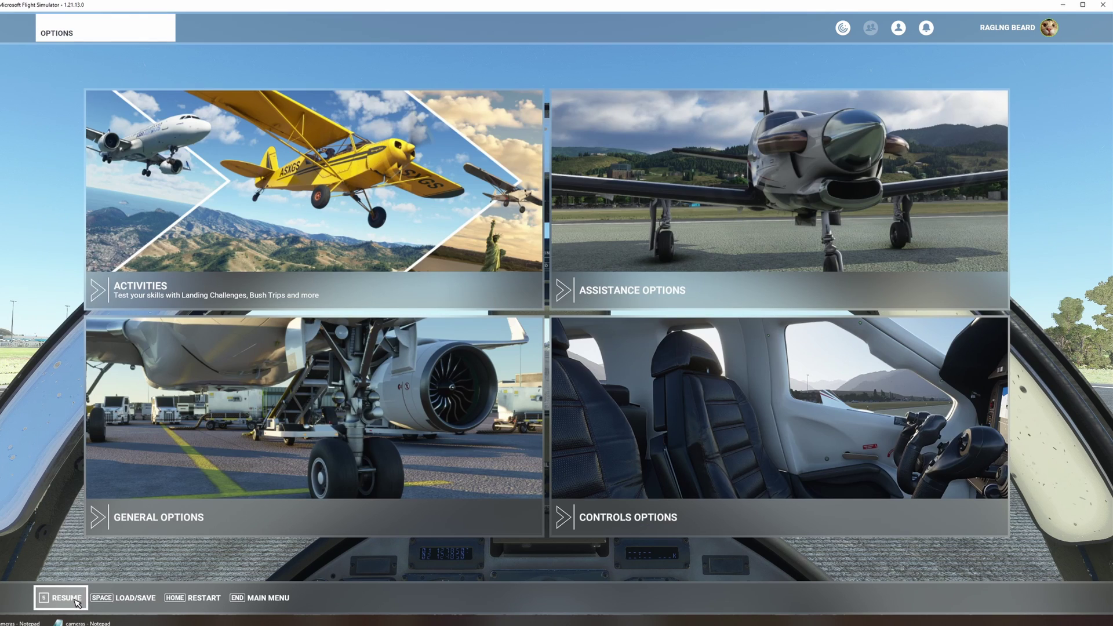
click(64, 597)
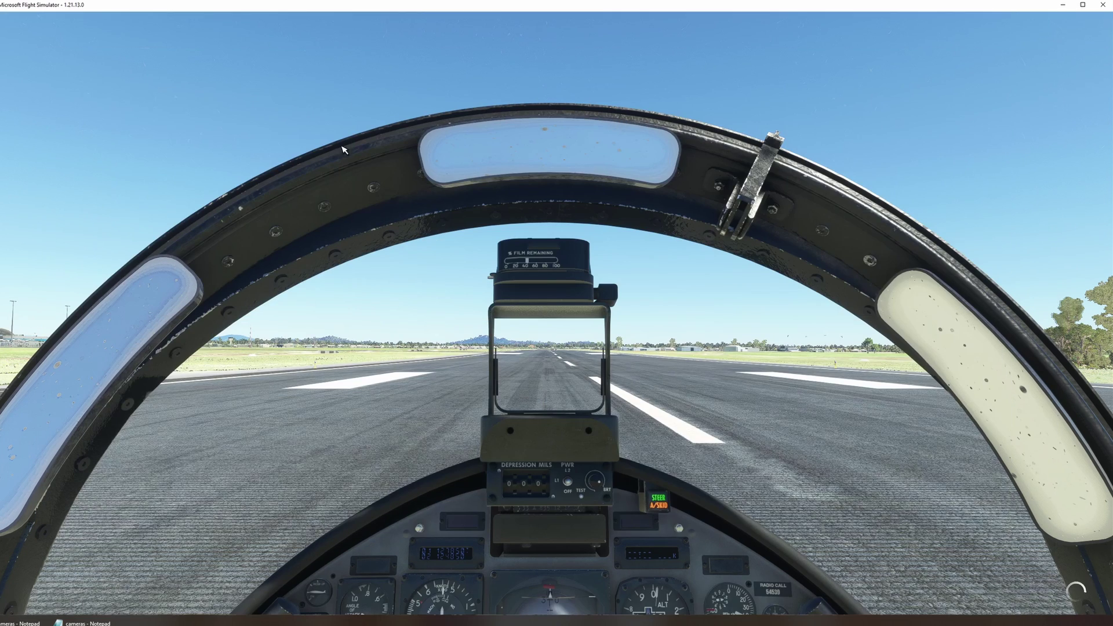
click(119, 17)
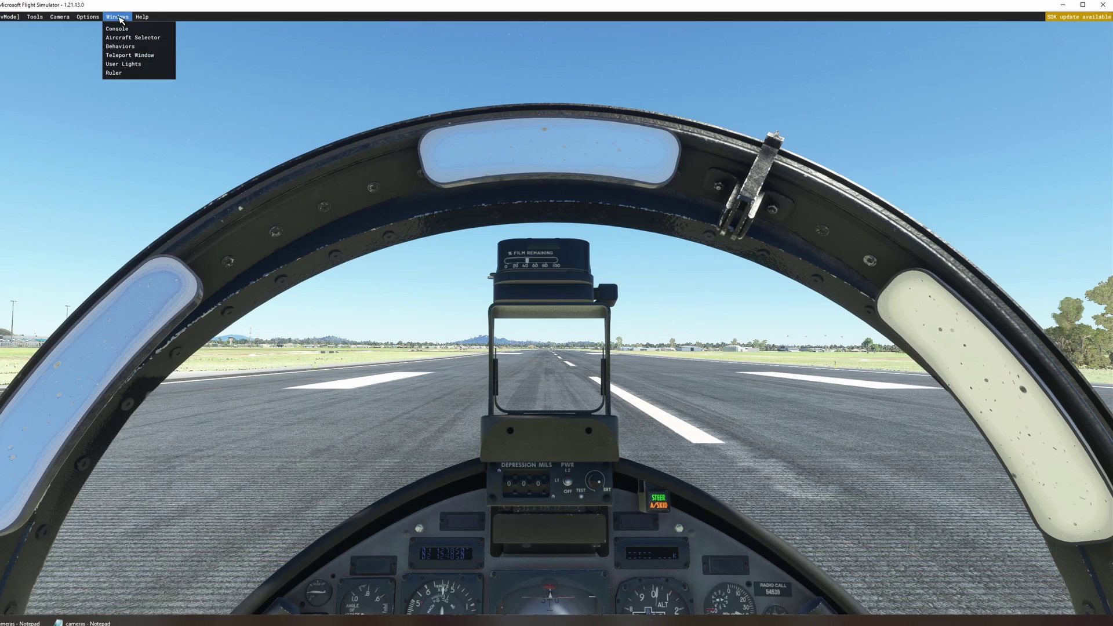
click(128, 38)
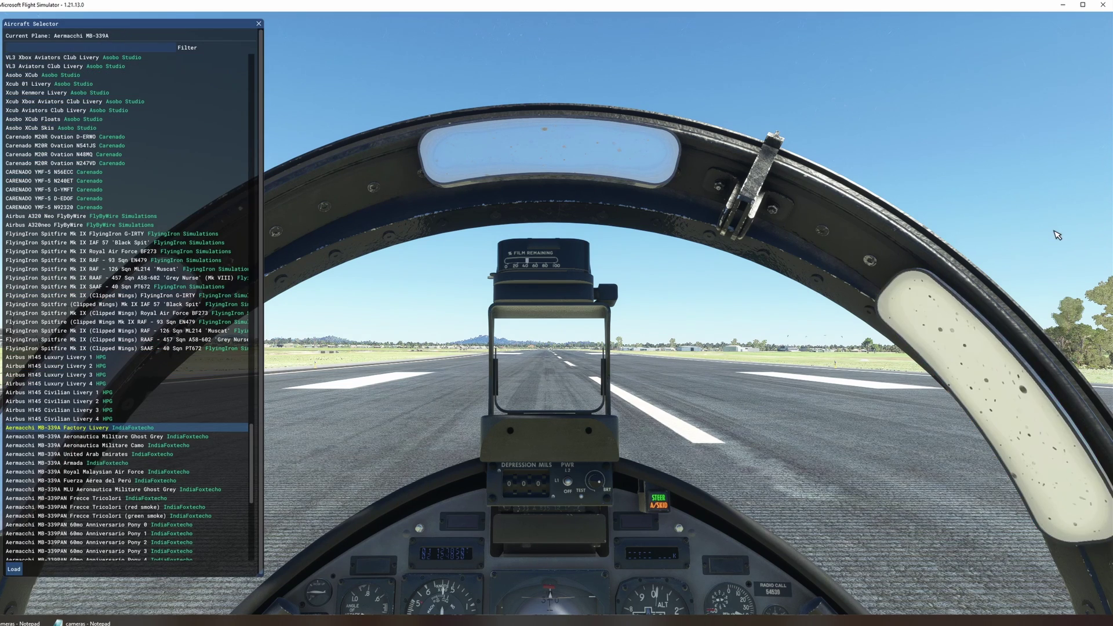
Step: Switch to File Explorer and open the Airplanes folder within SimObjects of the indiafoxtecho-mb339 package
key(alt+Tab)
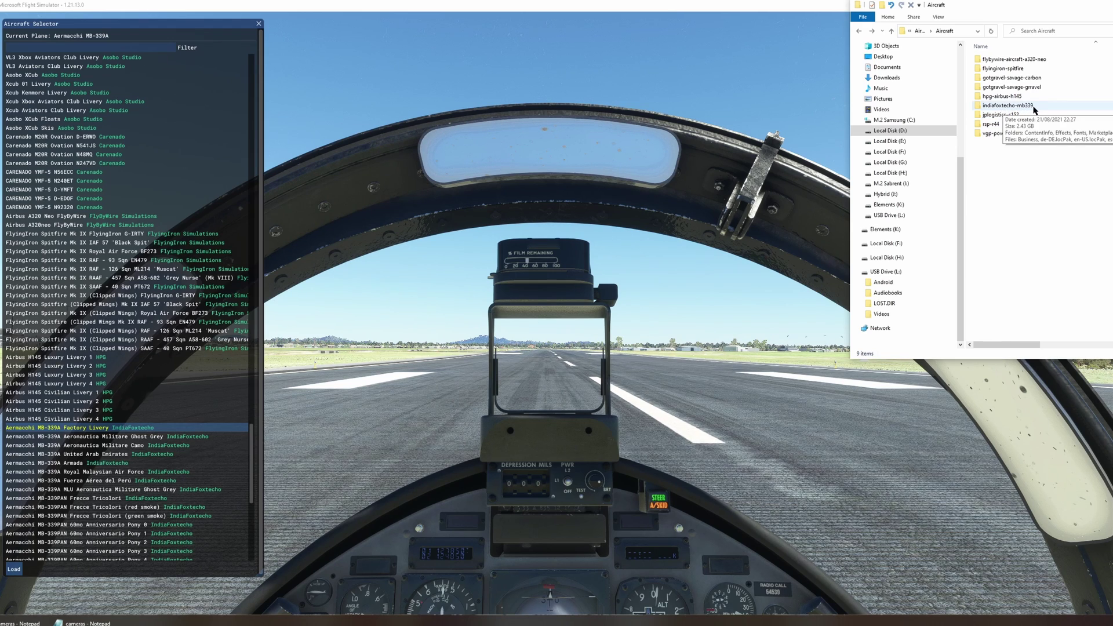
double_click(1014, 107)
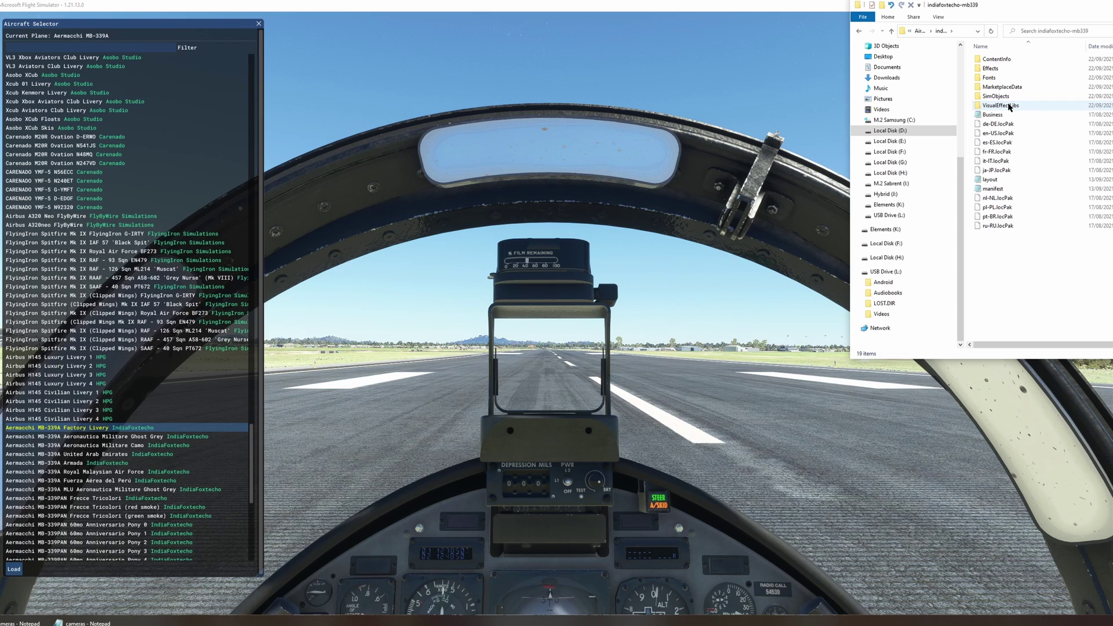
double_click(1008, 96)
double_click(1000, 60)
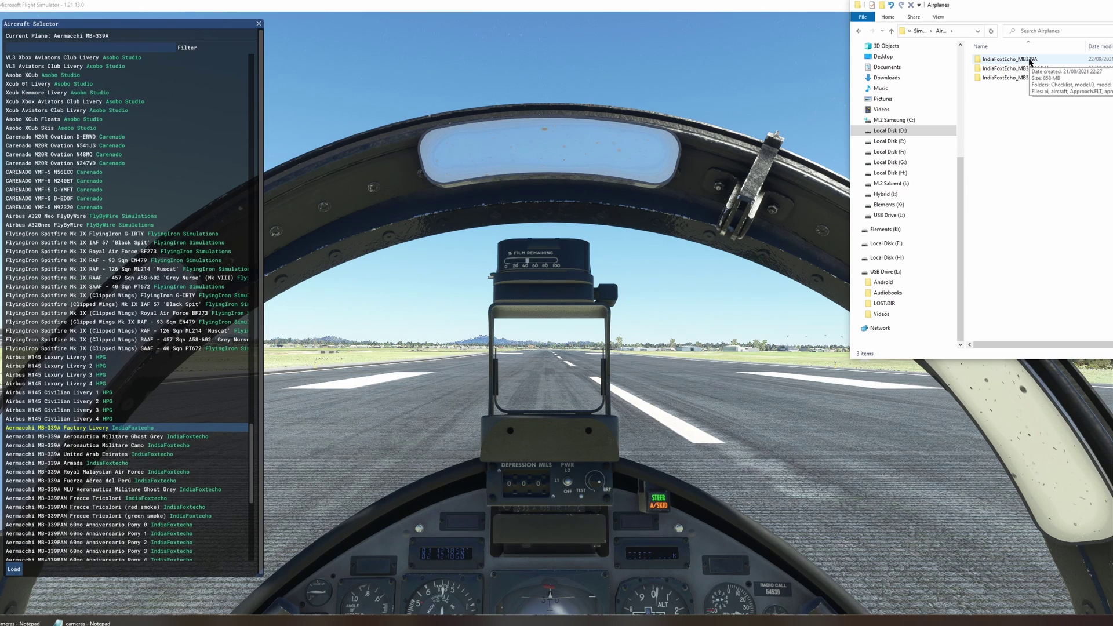
Step: Look inside the MB339A and MB339AMLU variant folders for their cameras files and return to the Airplanes folder
double_click(1028, 59)
key(alt+Left)
click(1024, 69)
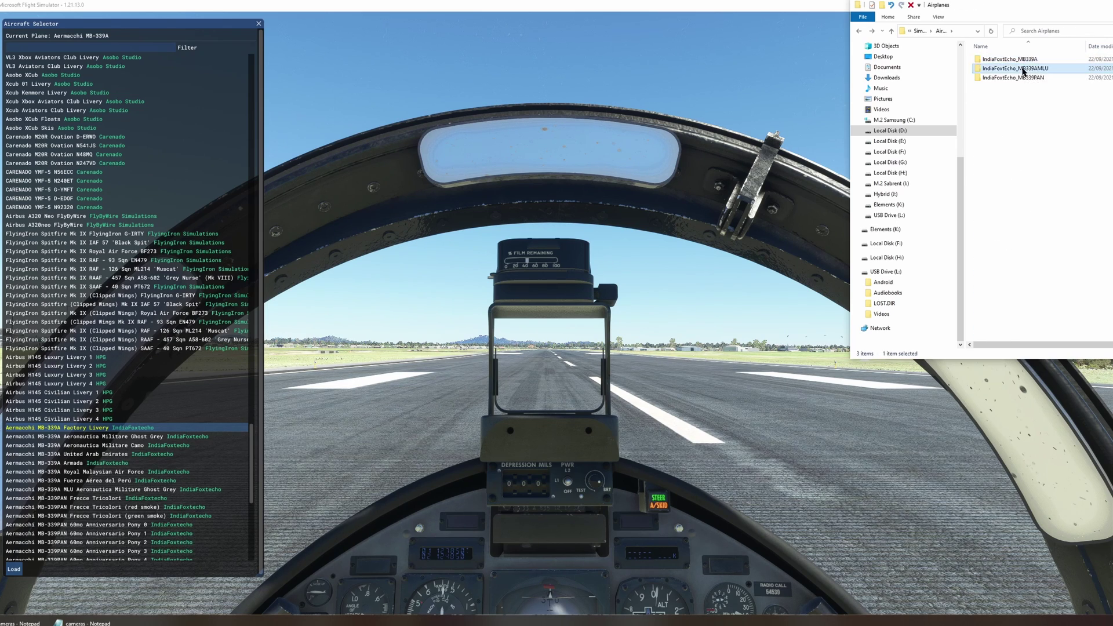
double_click(1023, 70)
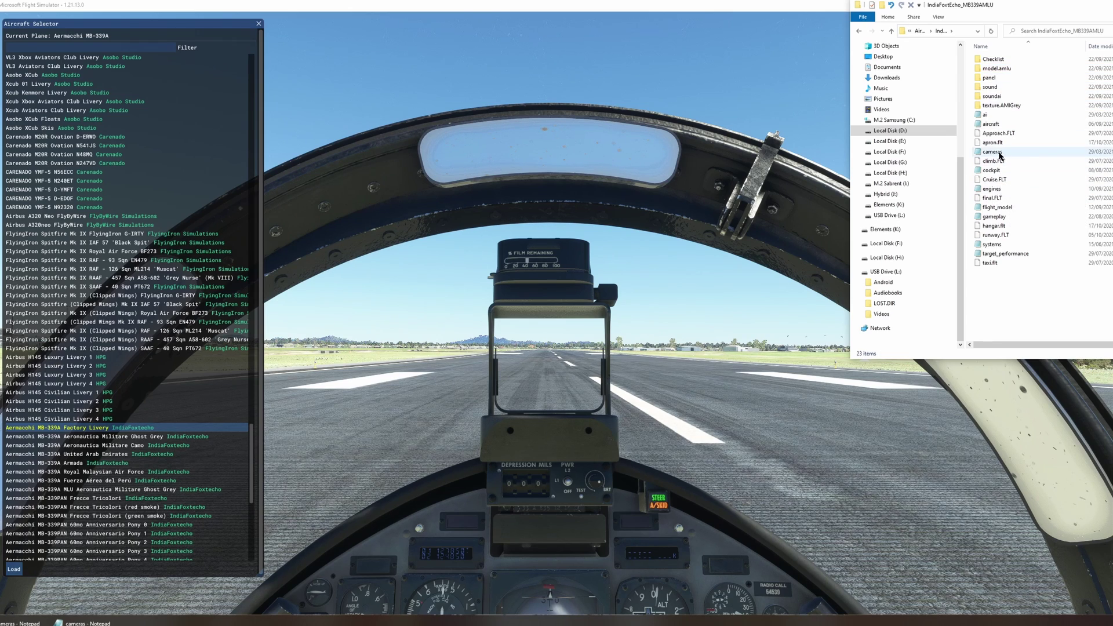
key(alt+Left)
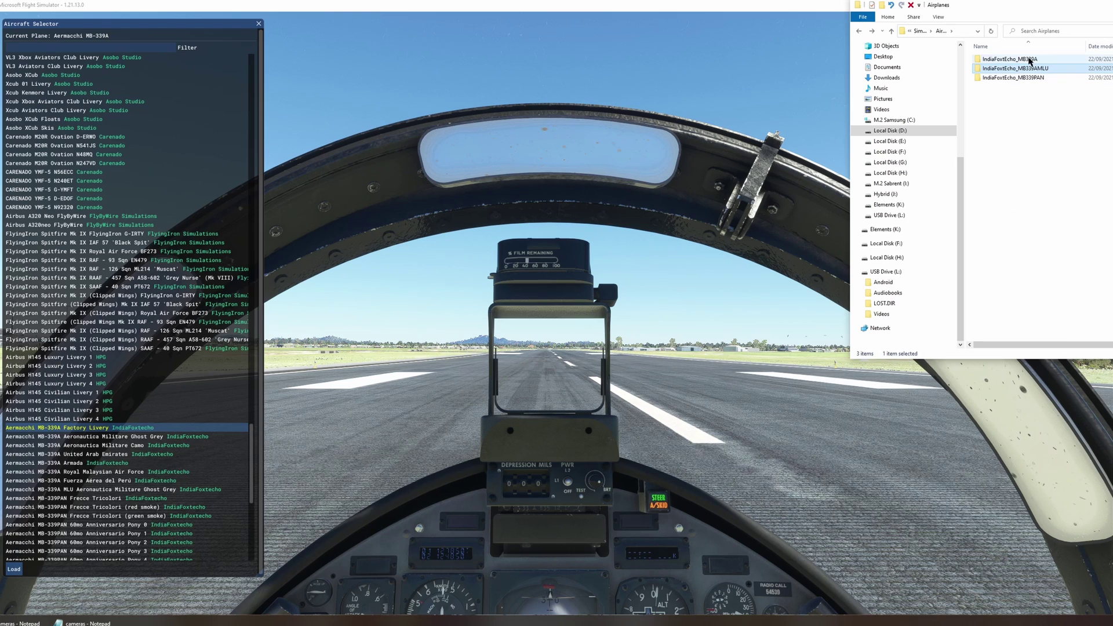
Step: Make a backup copy of the cameras file inside the IndiaFoxtEcho_MB339A folder
double_click(1029, 60)
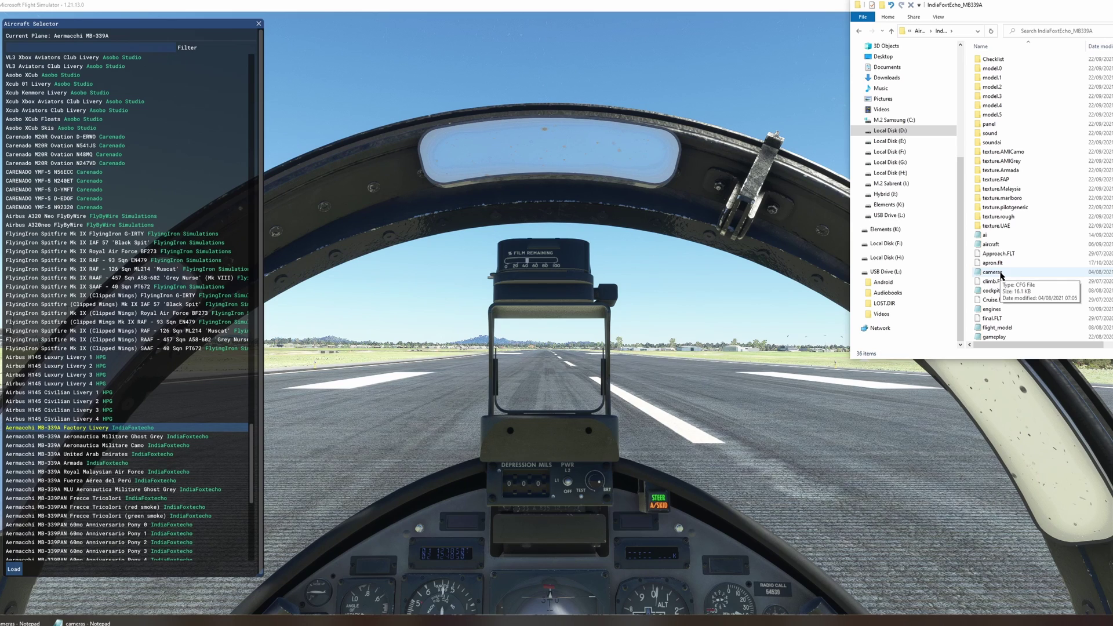
right_click(1000, 273)
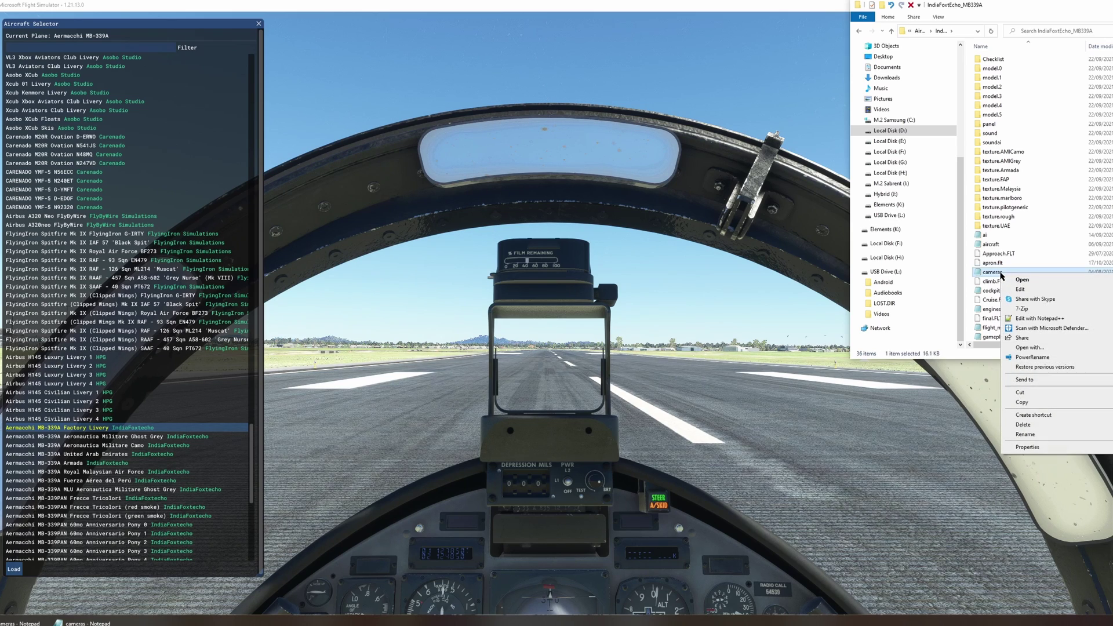
click(1039, 406)
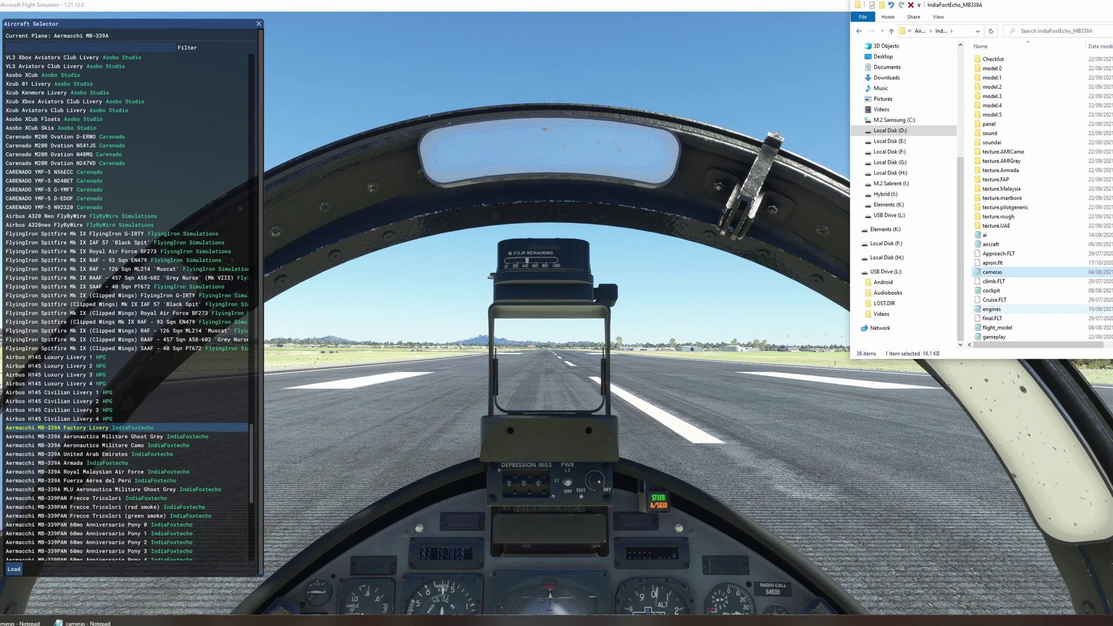
key(ctrl+v)
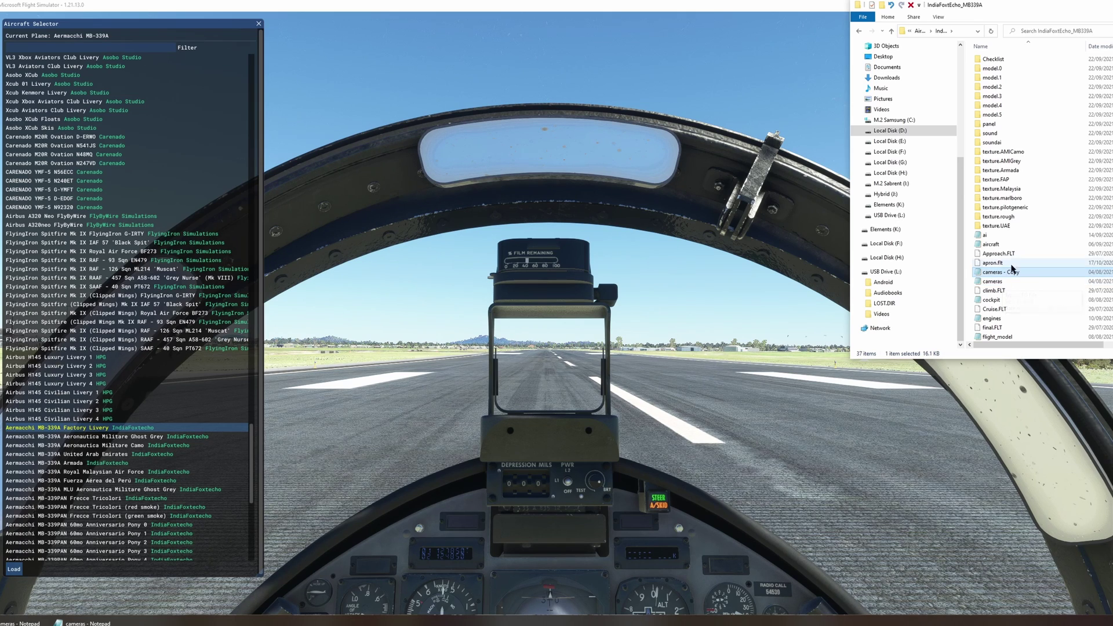
Step: Open the original cameras file in two Notepad windows and arrange them side by side
click(1001, 283)
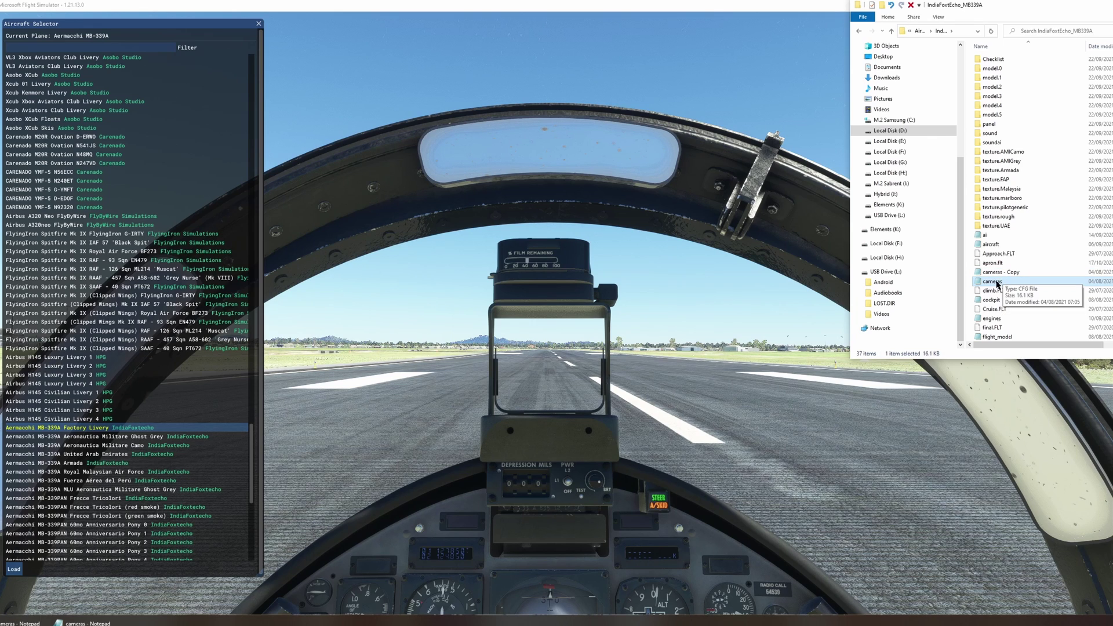
double_click(998, 283)
double_click(995, 283)
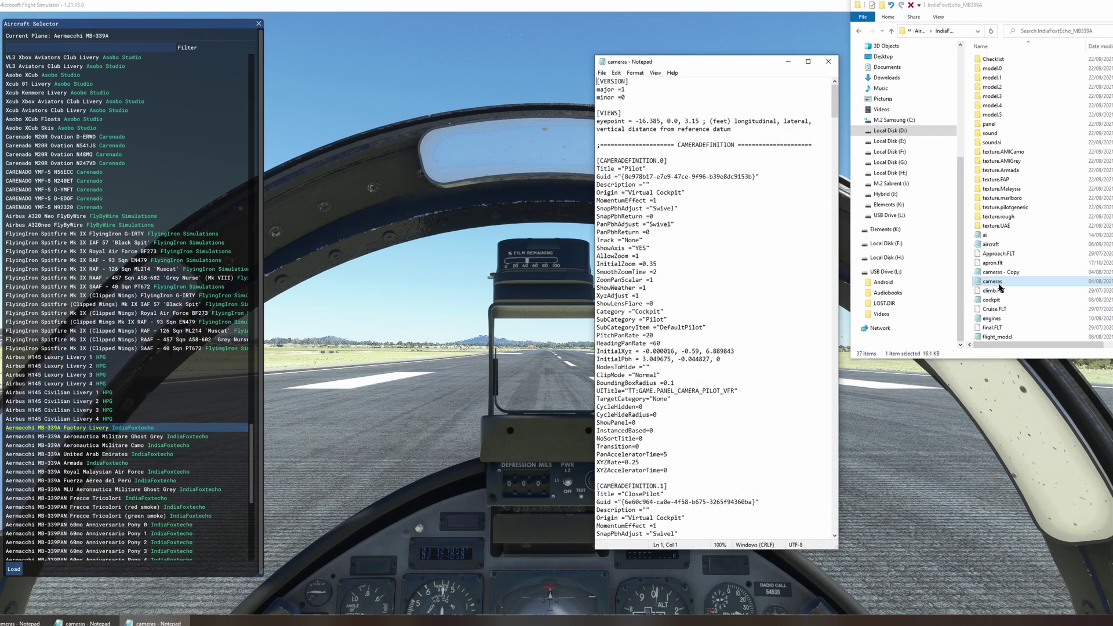
drag(720, 68, 972, 66)
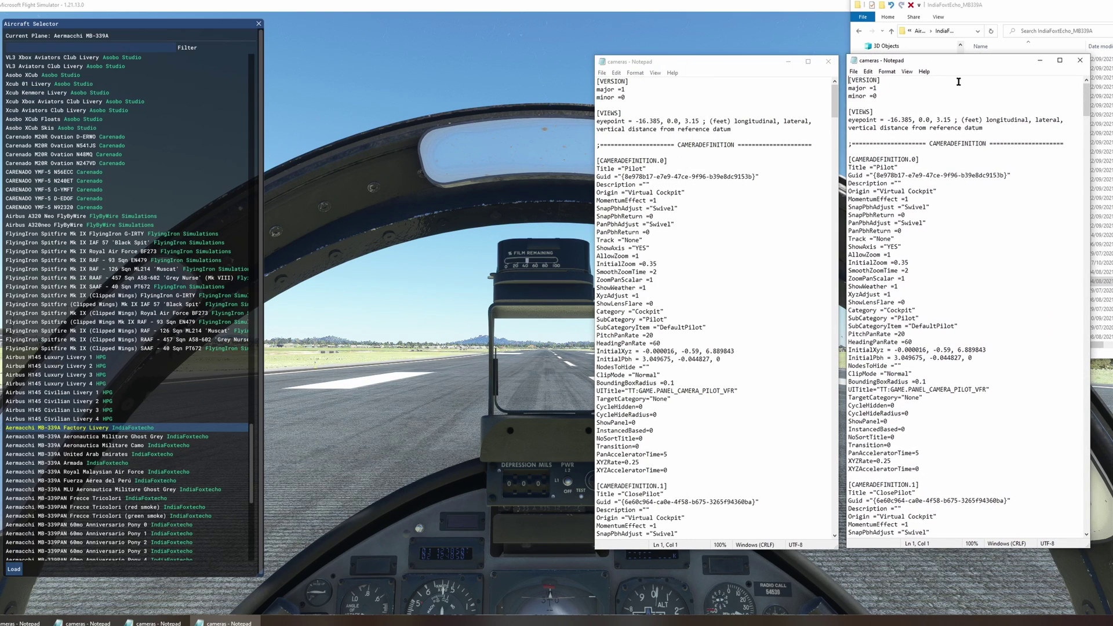
drag(848, 276, 963, 328)
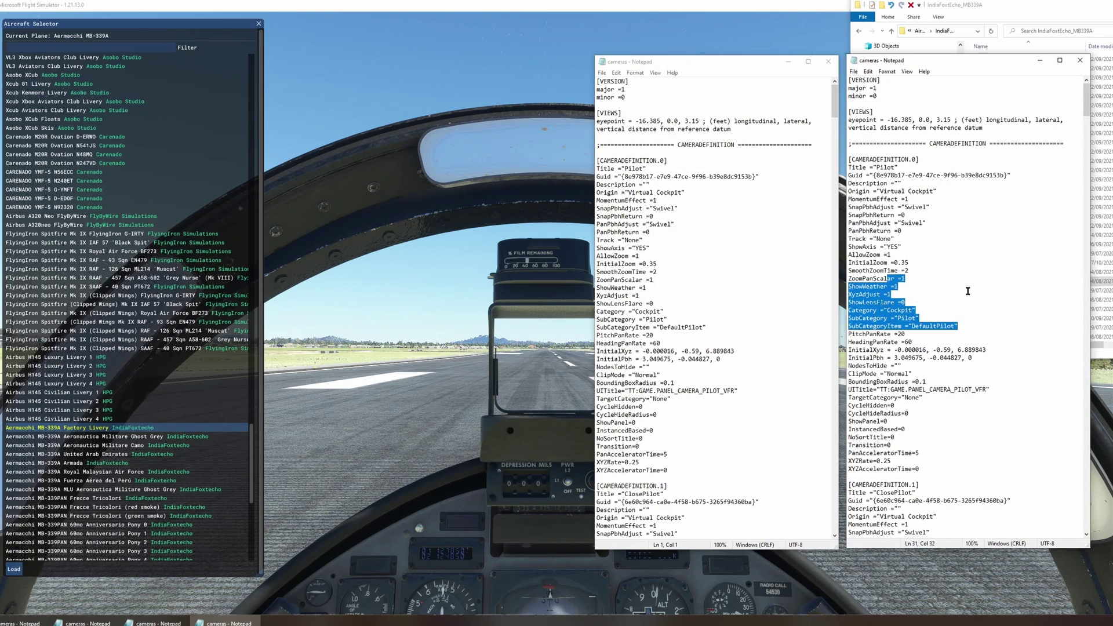
click(954, 270)
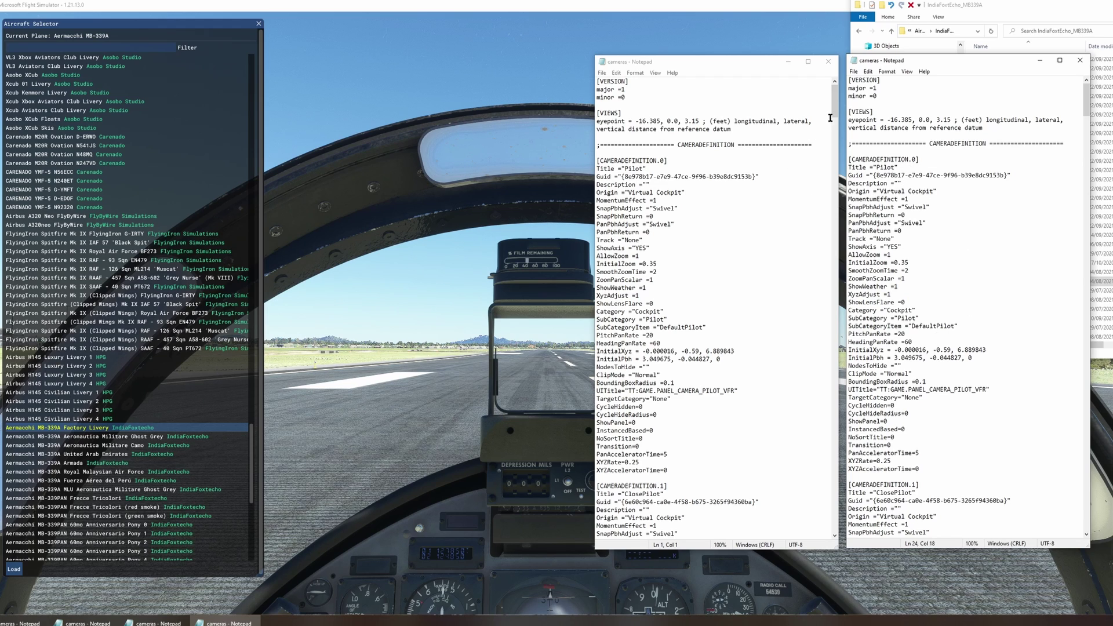
Step: Set InitialZoom to 0.35 for the Instrument01 camera in CAMERADEFINITION.11, matching the Pilot camera shown in the other window
drag(835, 109, 830, 354)
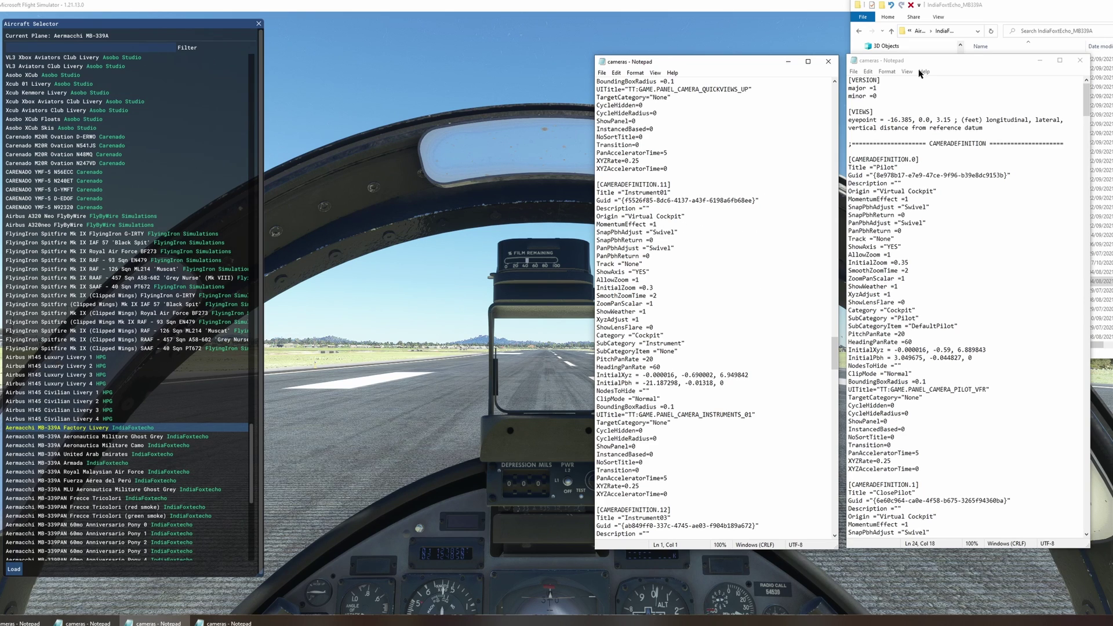
drag(835, 361, 836, 367)
drag(1088, 104, 1088, 111)
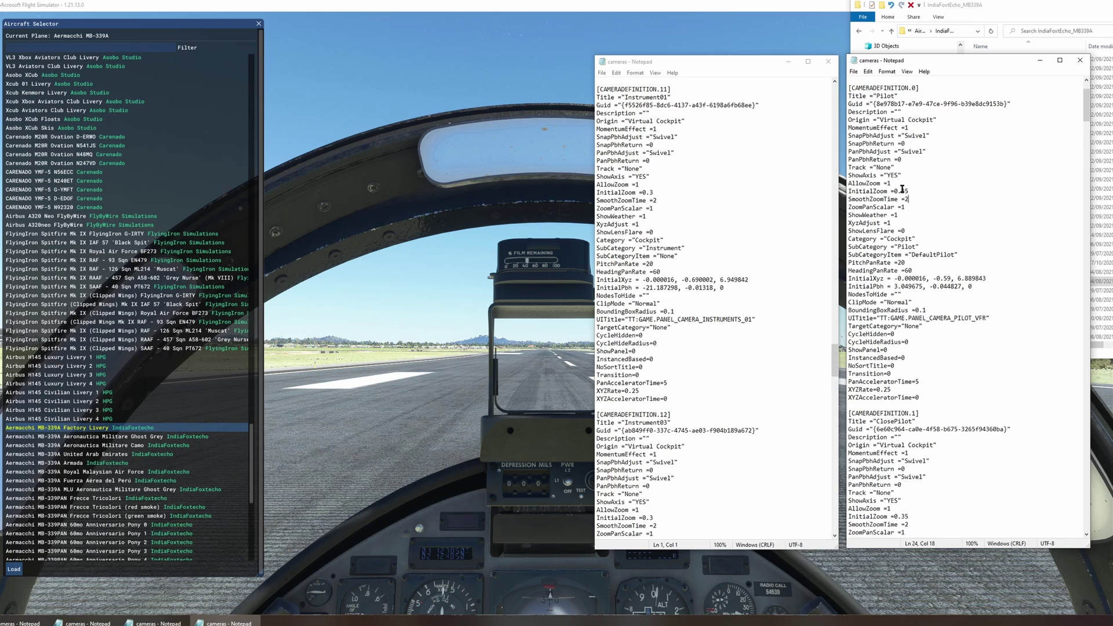
click(655, 192)
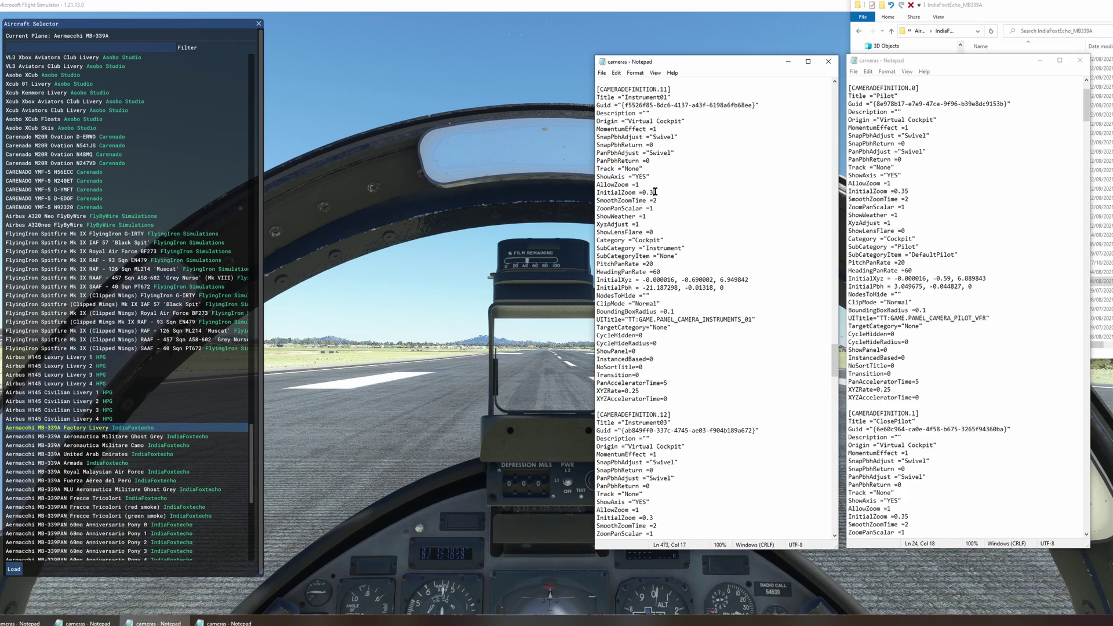
text(5)
Step: Replace Instrument01's InitialXyz and InitialPbh lines with the Pilot camera's values: -0.000016, -0.59, 6.889843 and 3.049675, -0.044827, 0
drag(849, 277, 1007, 286)
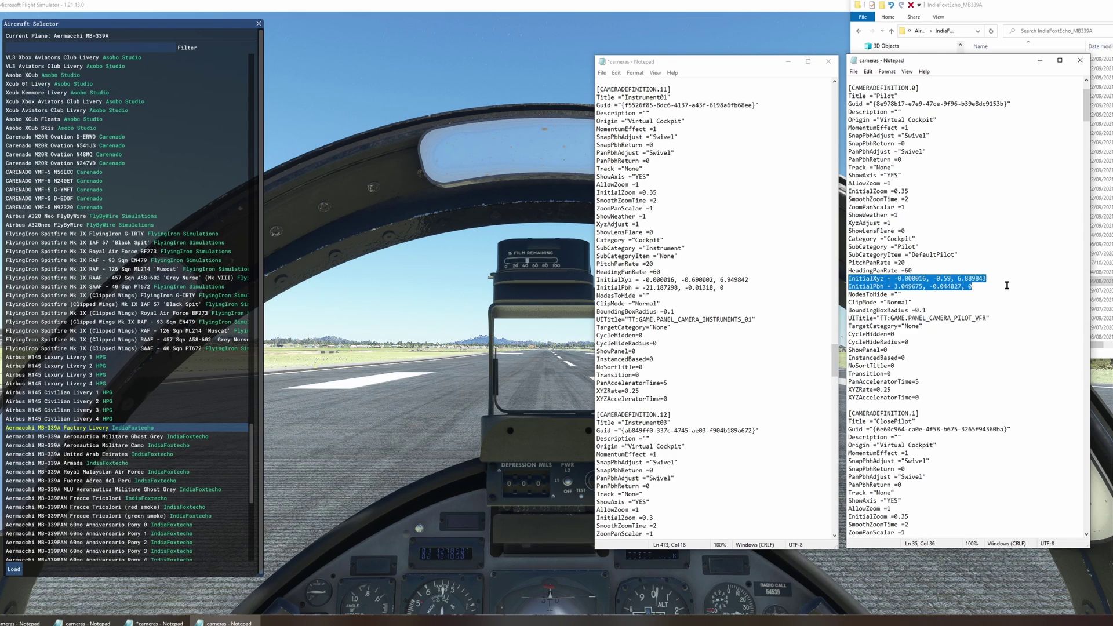
right_click(961, 285)
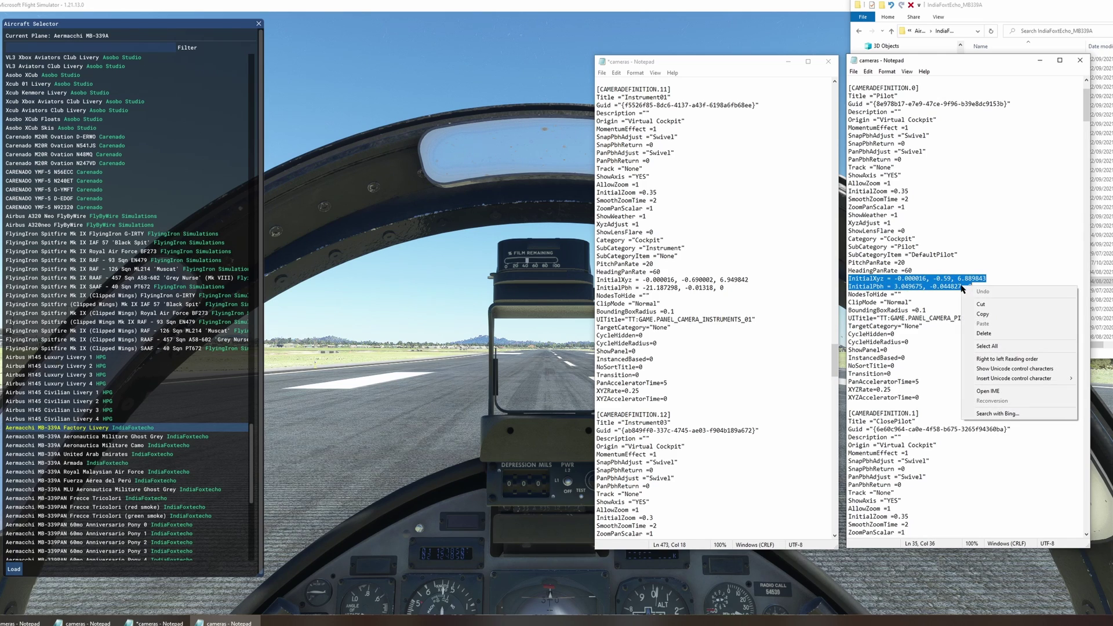
click(997, 316)
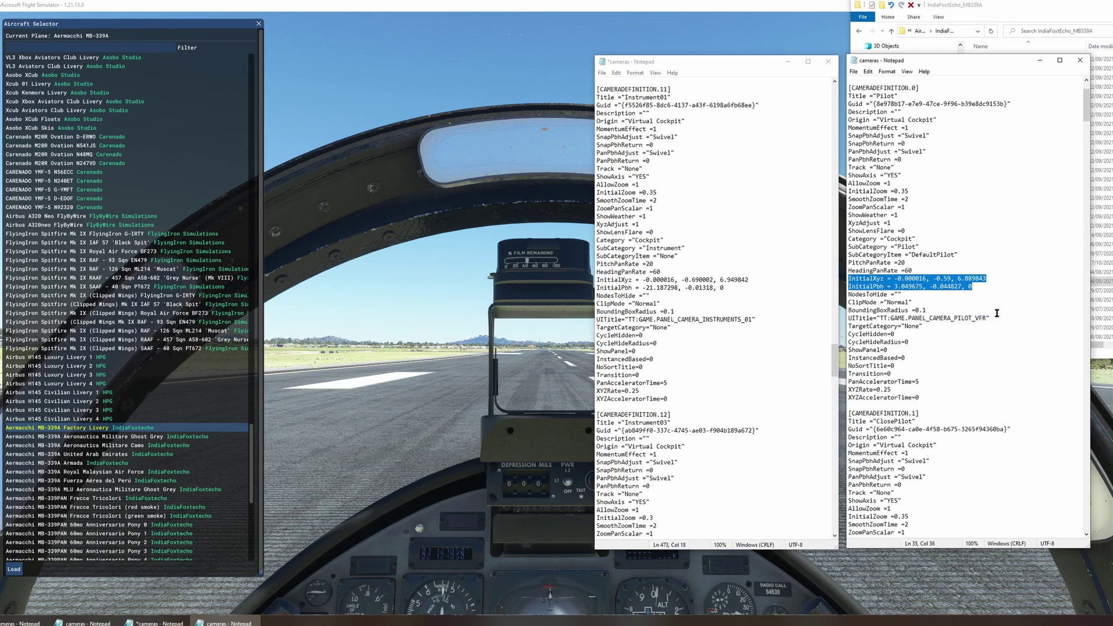
drag(735, 287, 590, 279)
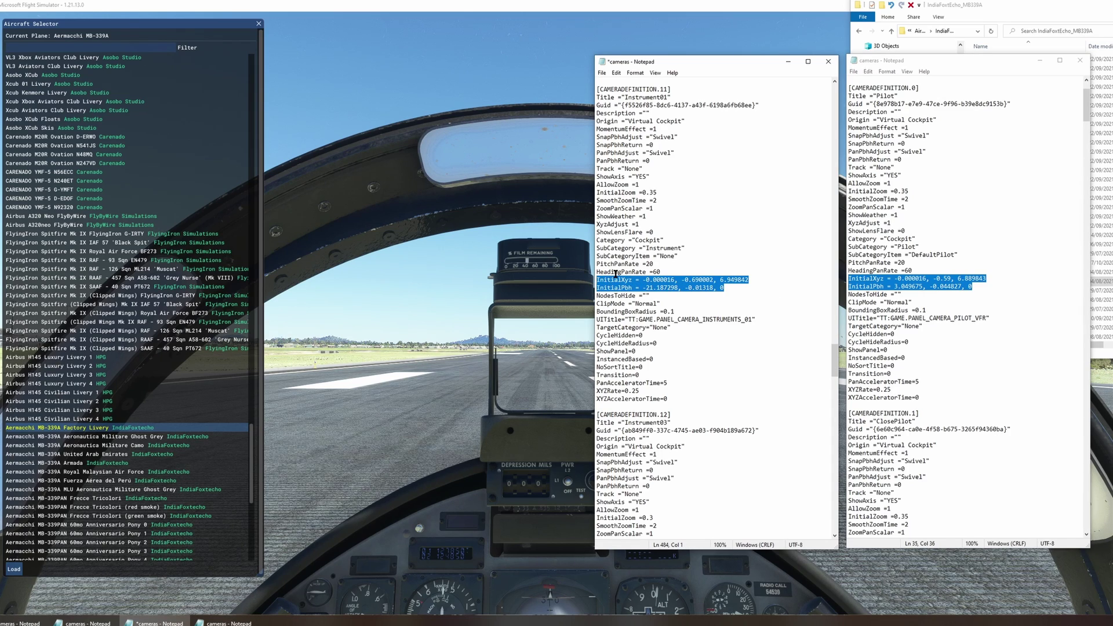
key(ctrl+v)
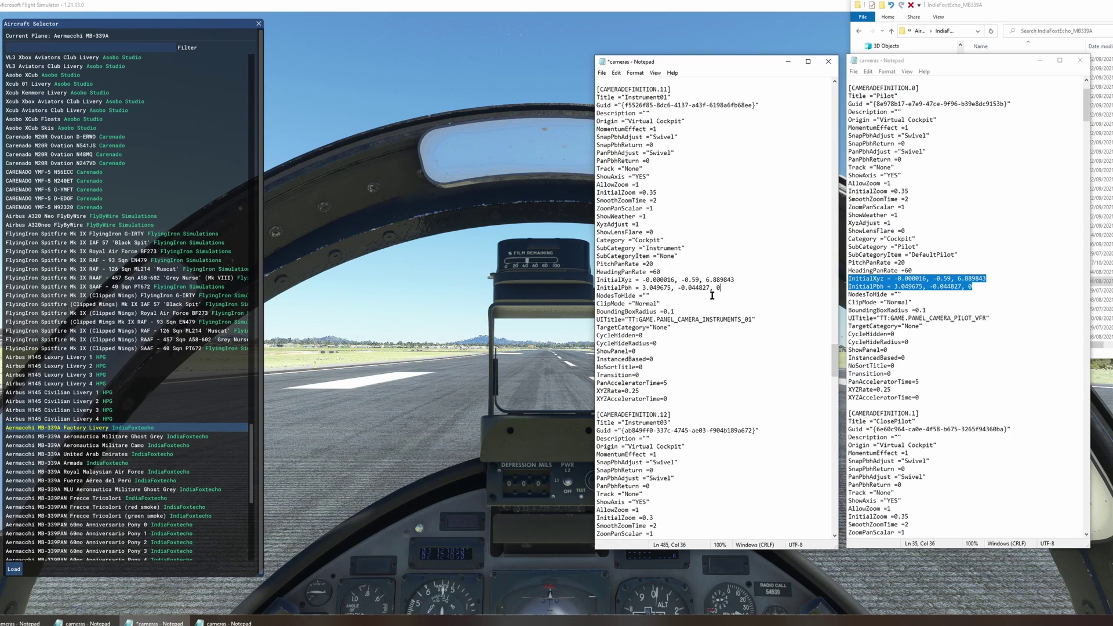
Step: Save the edited MB-339A cameras file and close both Notepad windows
click(601, 72)
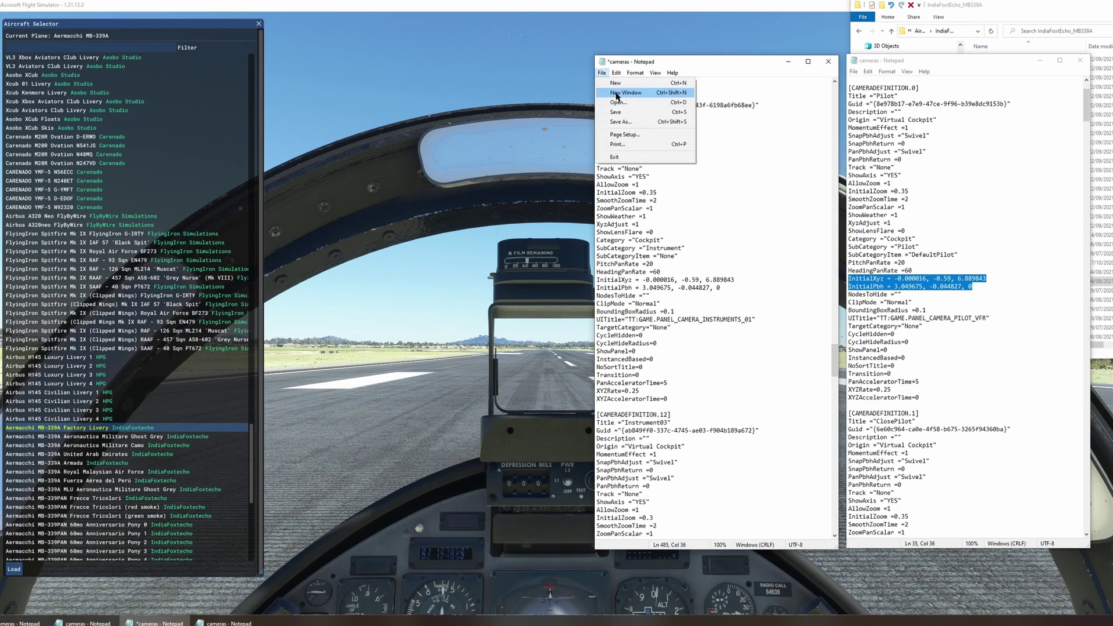
click(618, 115)
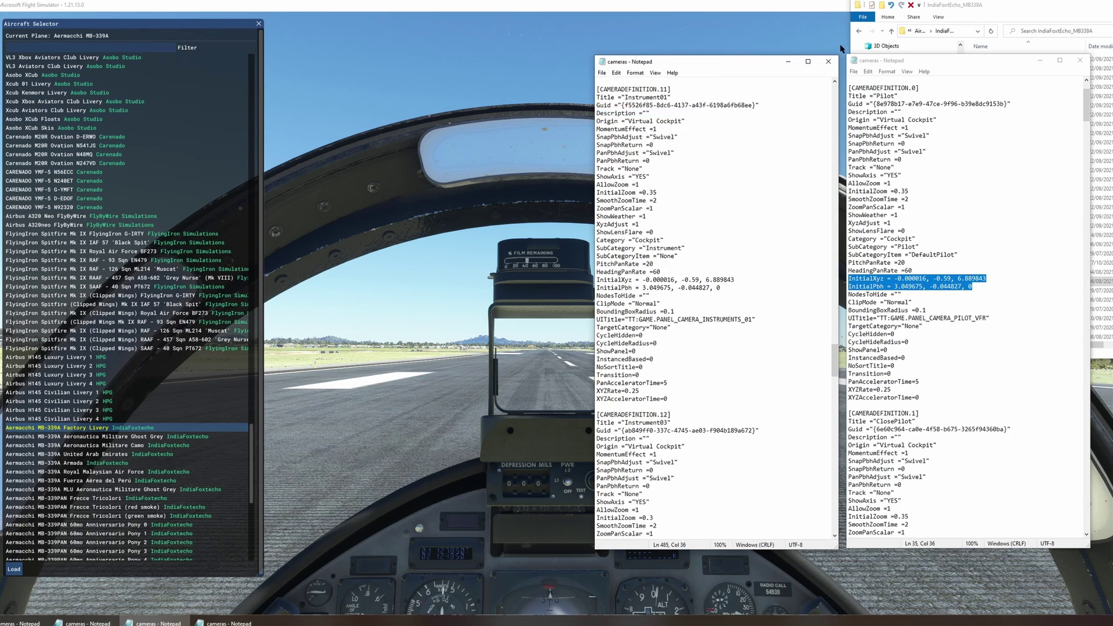
click(829, 62)
click(1079, 60)
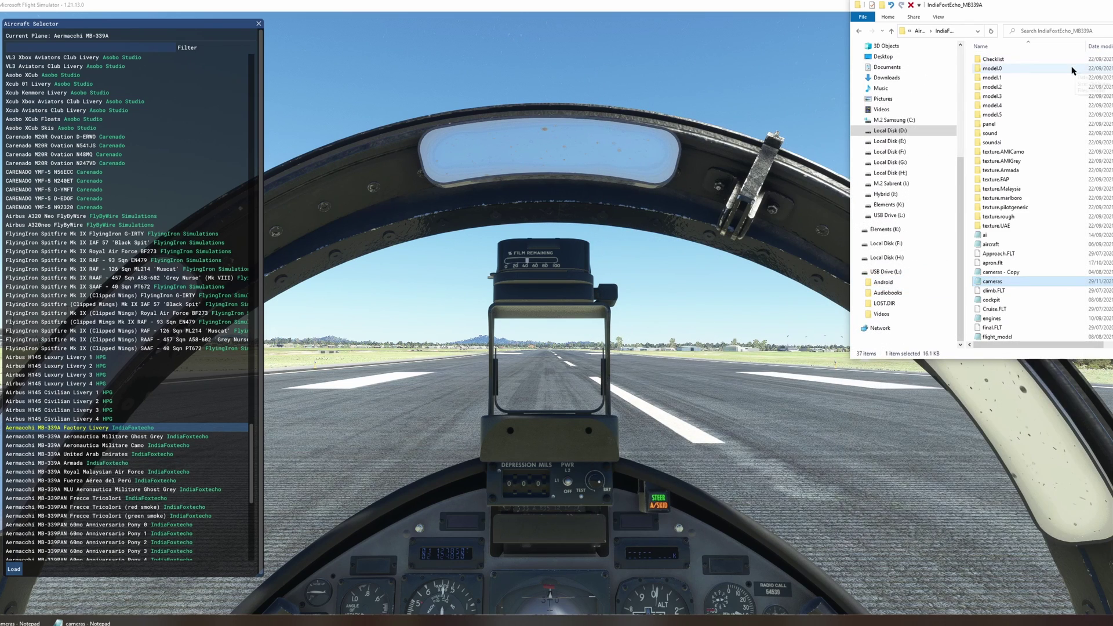
Step: Switch to Flight Simulator, check the current instrument view, and reload the Aermacchi MB-339A Factory Livery
click(651, 315)
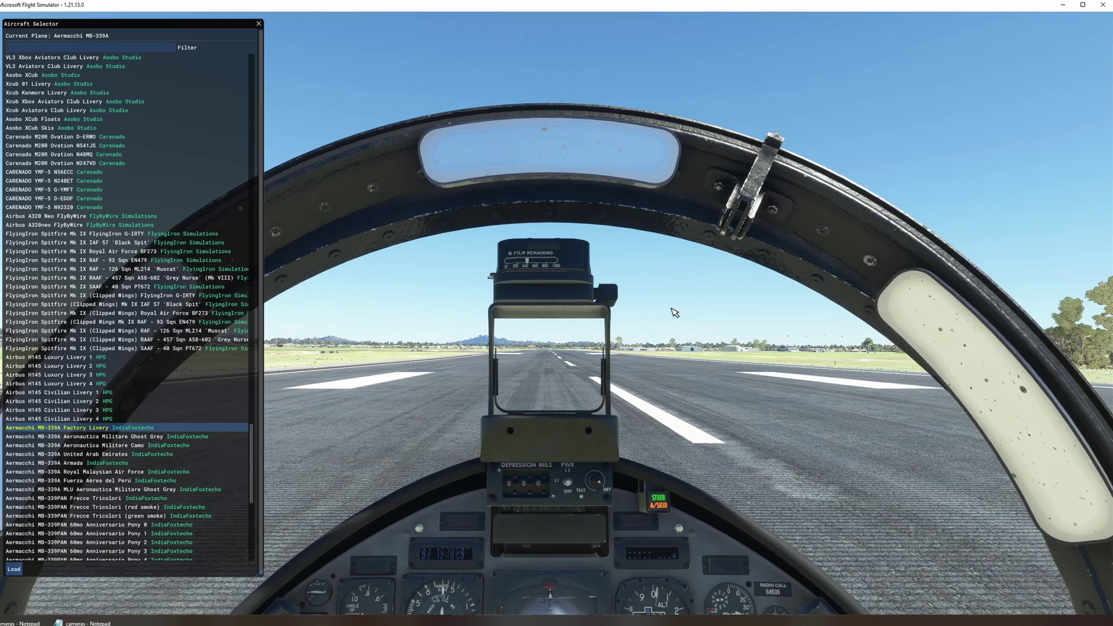
key(alt+1)
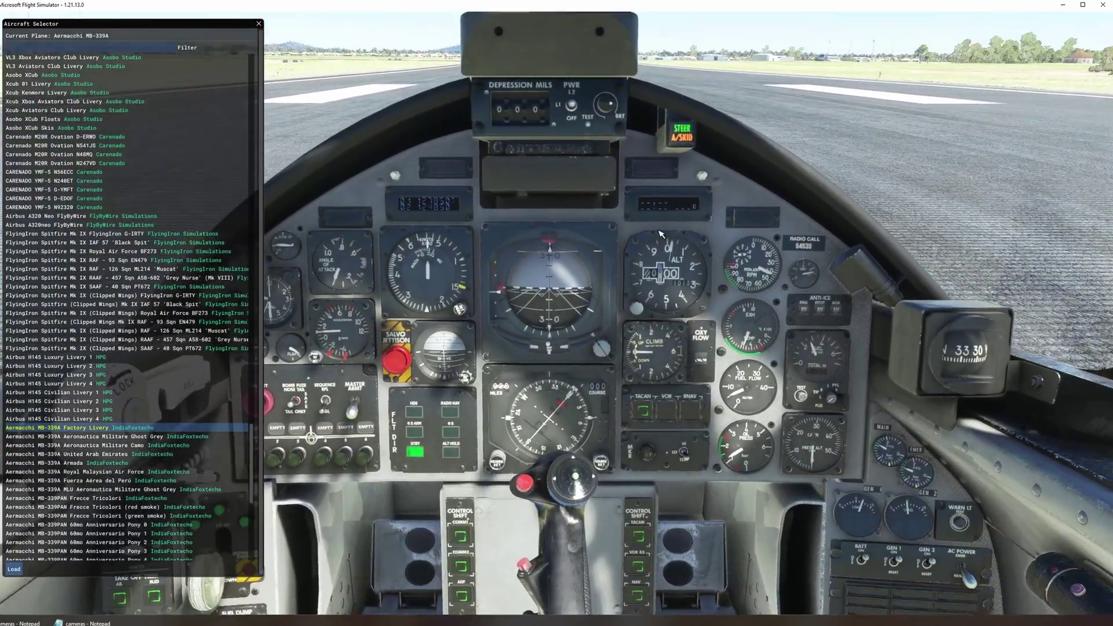
mouse_move(558, 71)
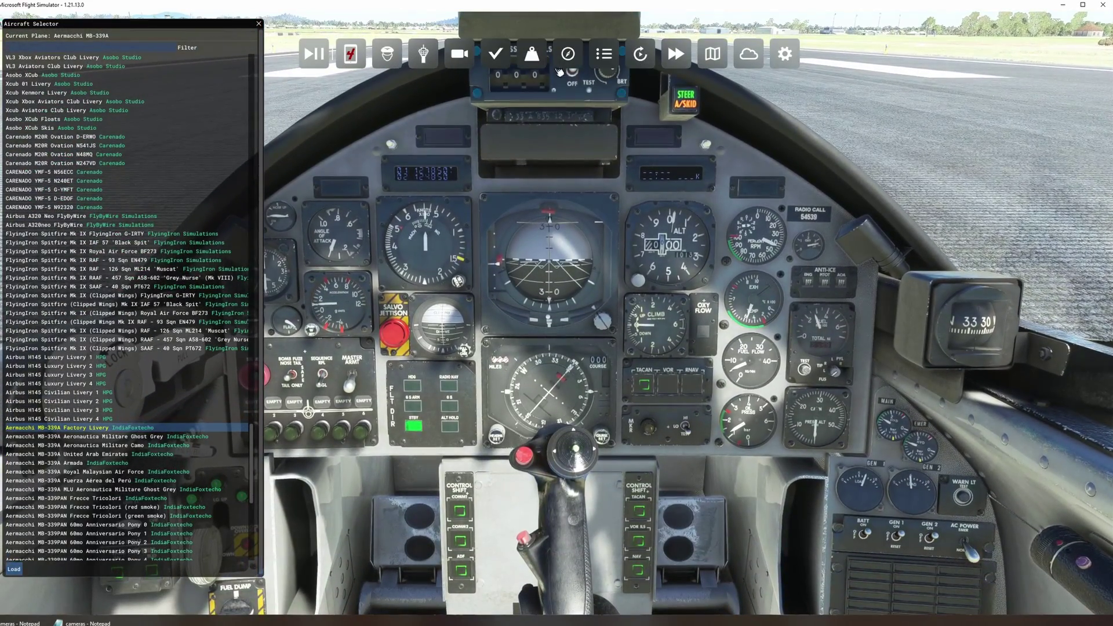
key(ctrl+space)
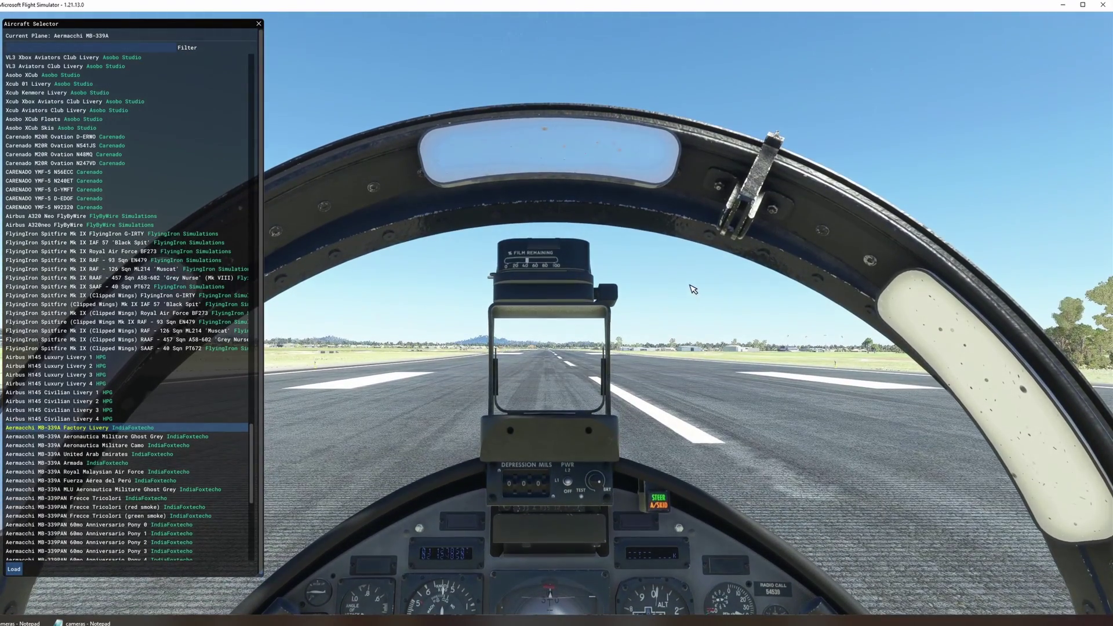
click(14, 570)
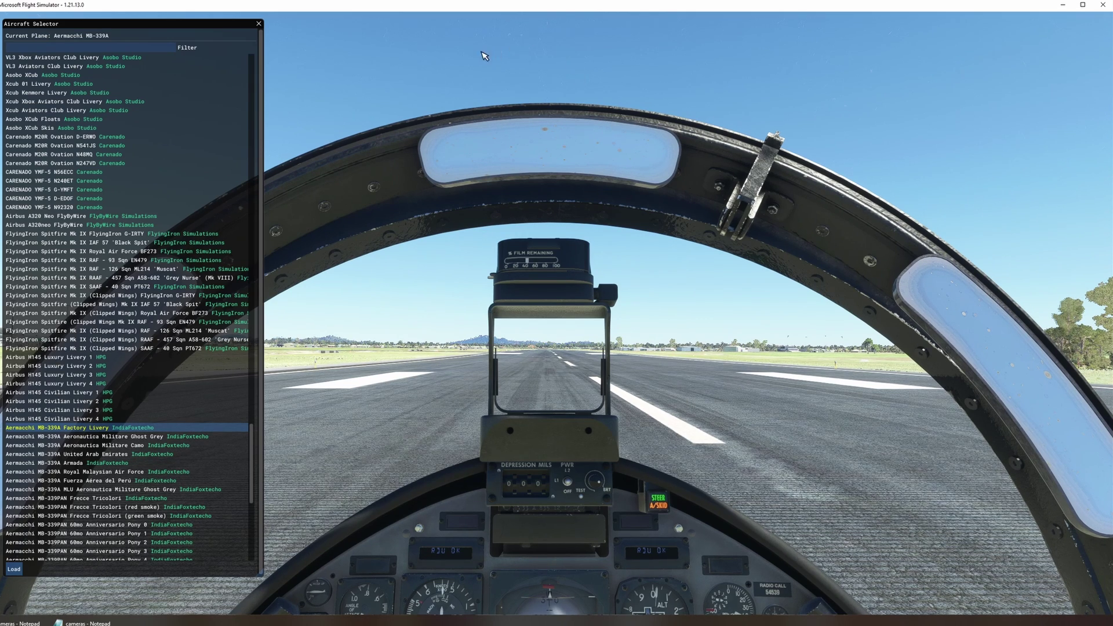
Step: Review the pilot and instrument SmartCam targets in the cockpit camera settings and close them
mouse_move(593, 36)
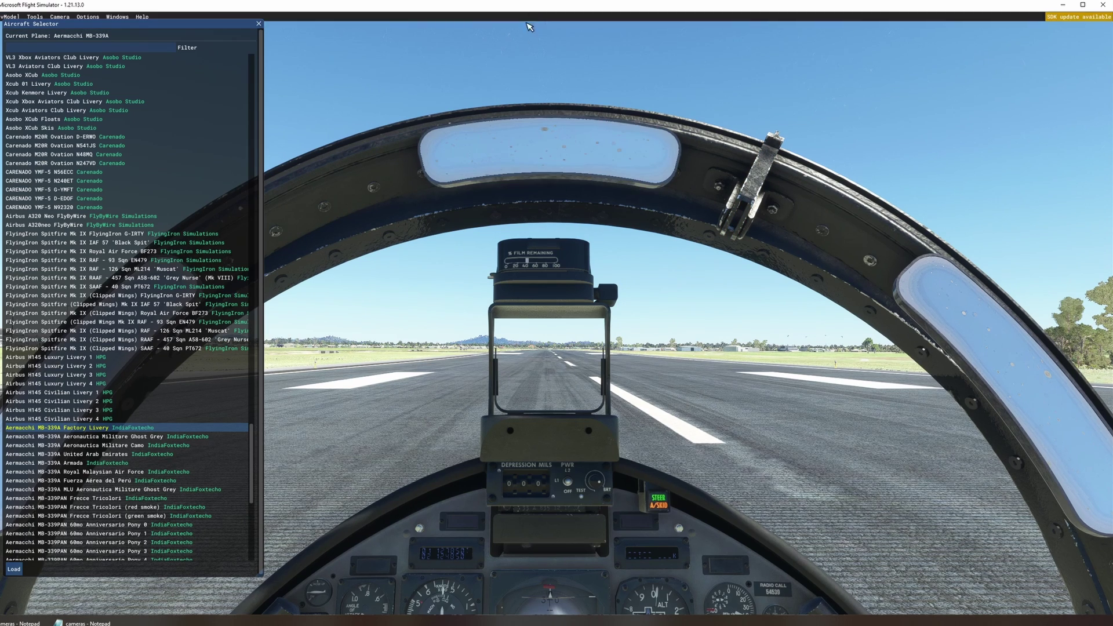
mouse_move(529, 52)
click(460, 55)
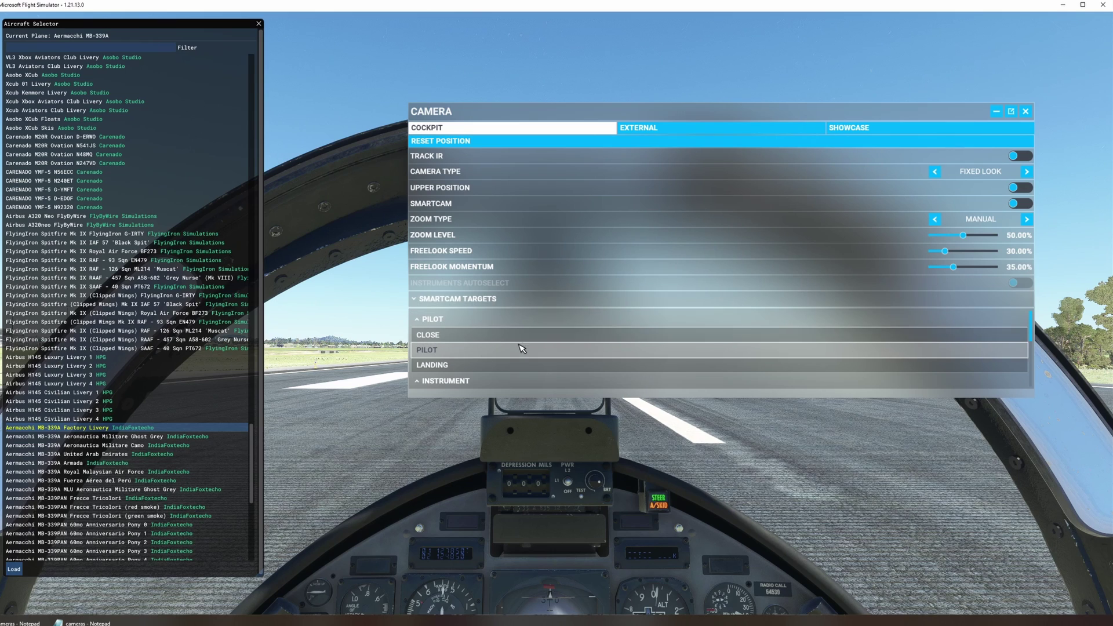
scroll(524, 346, down, 3)
scroll(528, 346, up, 2)
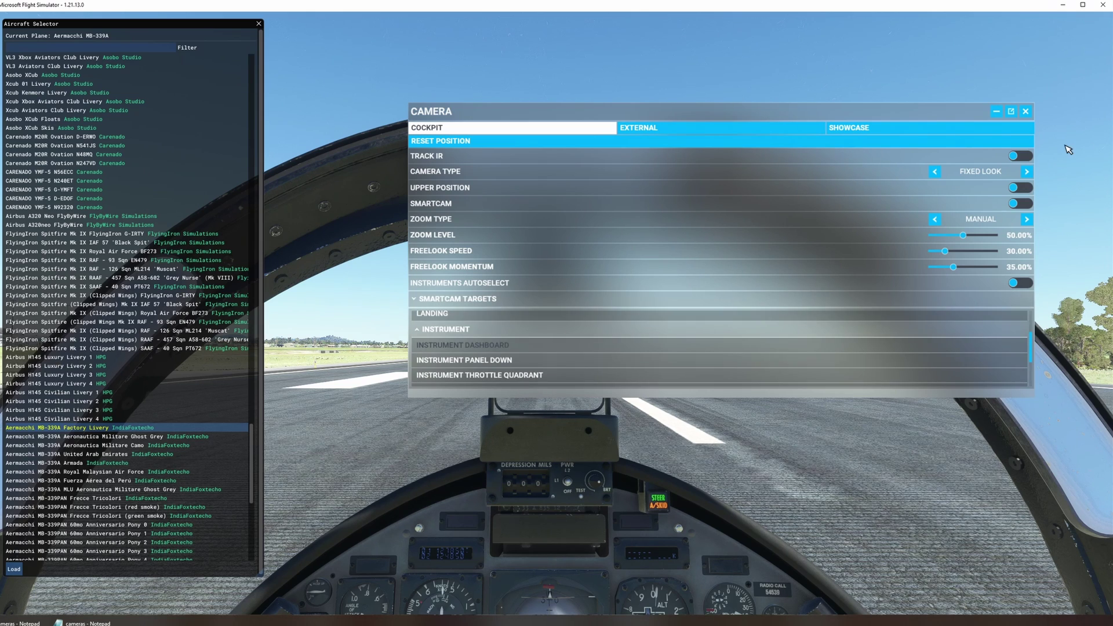
click(1026, 111)
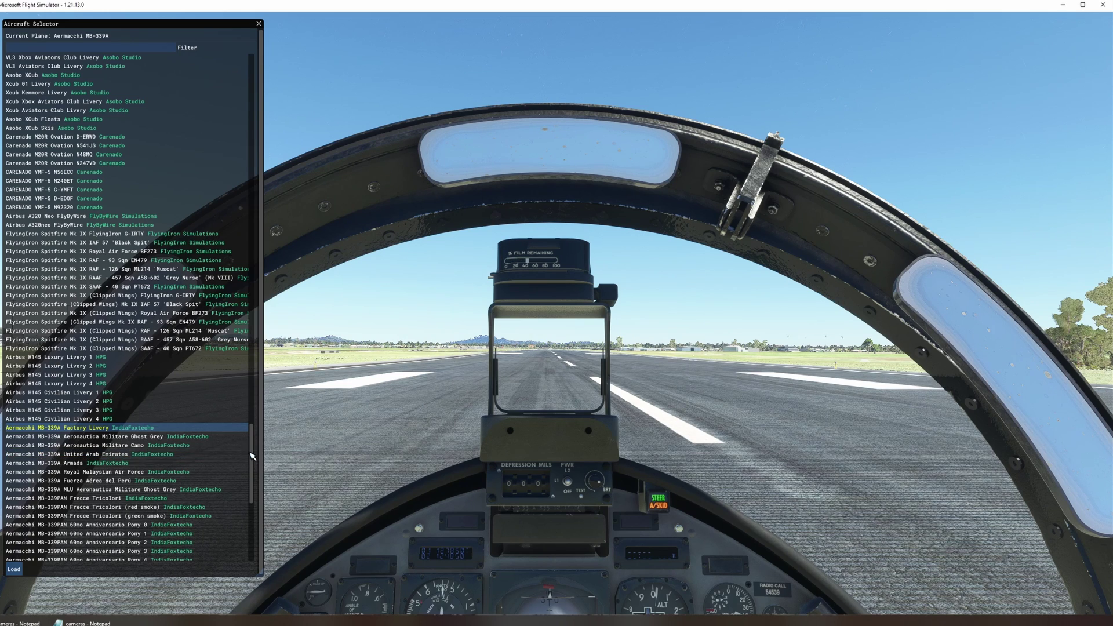
Step: Load the FlyingIron Spitfire Mk IX Royal Air Force BF273 from the Aircraft Selector
drag(253, 456, 256, 448)
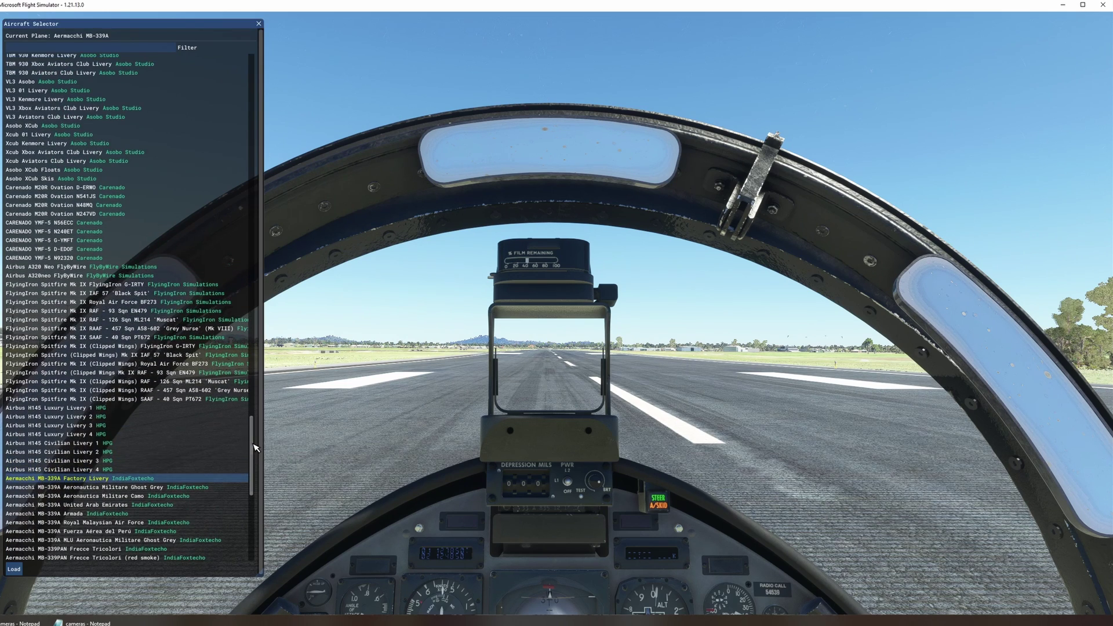
click(131, 307)
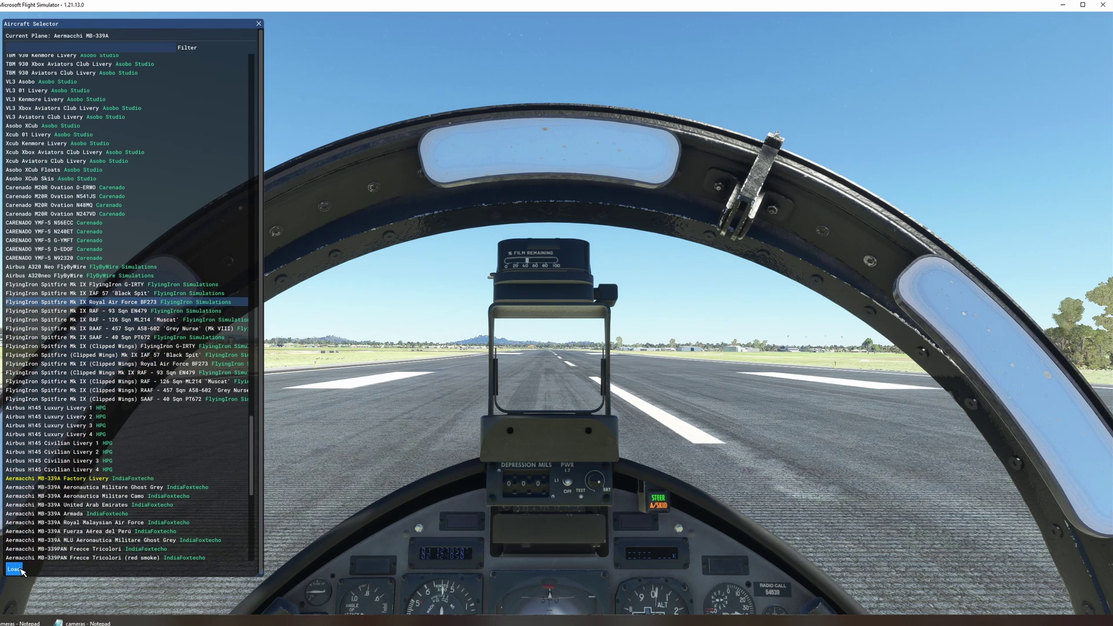
click(27, 570)
Step: Switch to File Explorer and open the flyingiron_spitfire aircraft folder inside SimObjects of the flyingiron-spitfire package
key(alt+Tab)
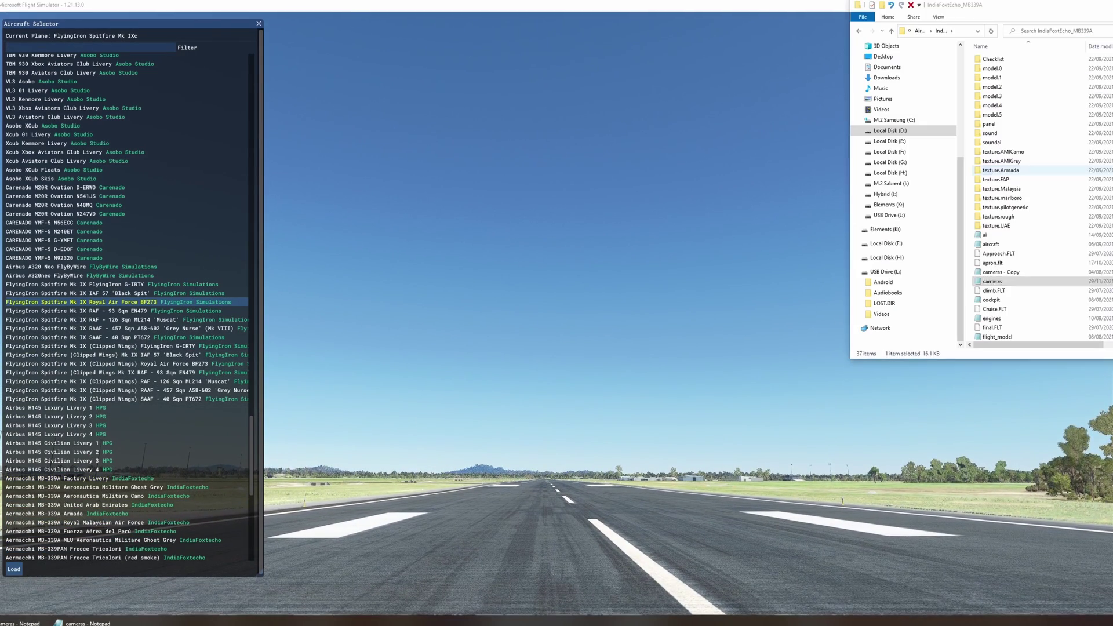
key(BackSpace)
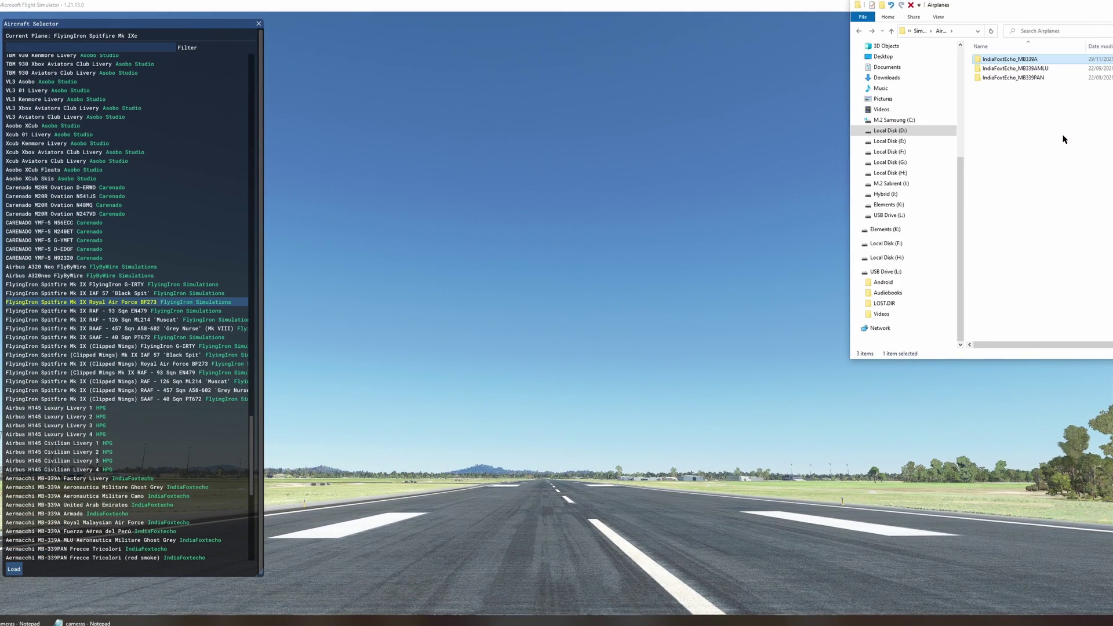
key(BackSpace)
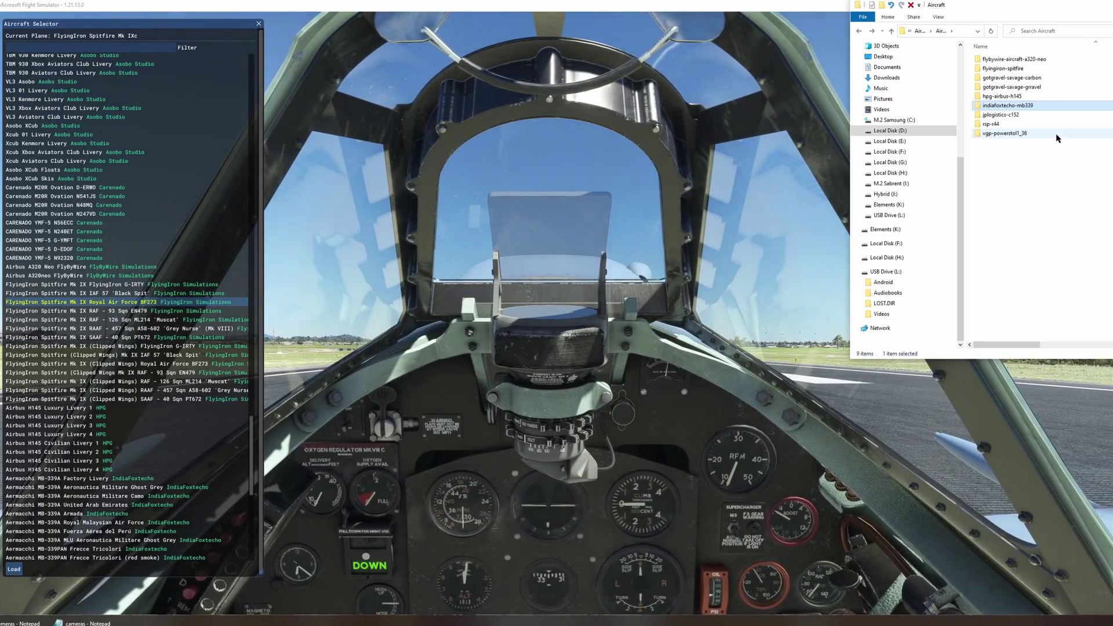
double_click(1006, 69)
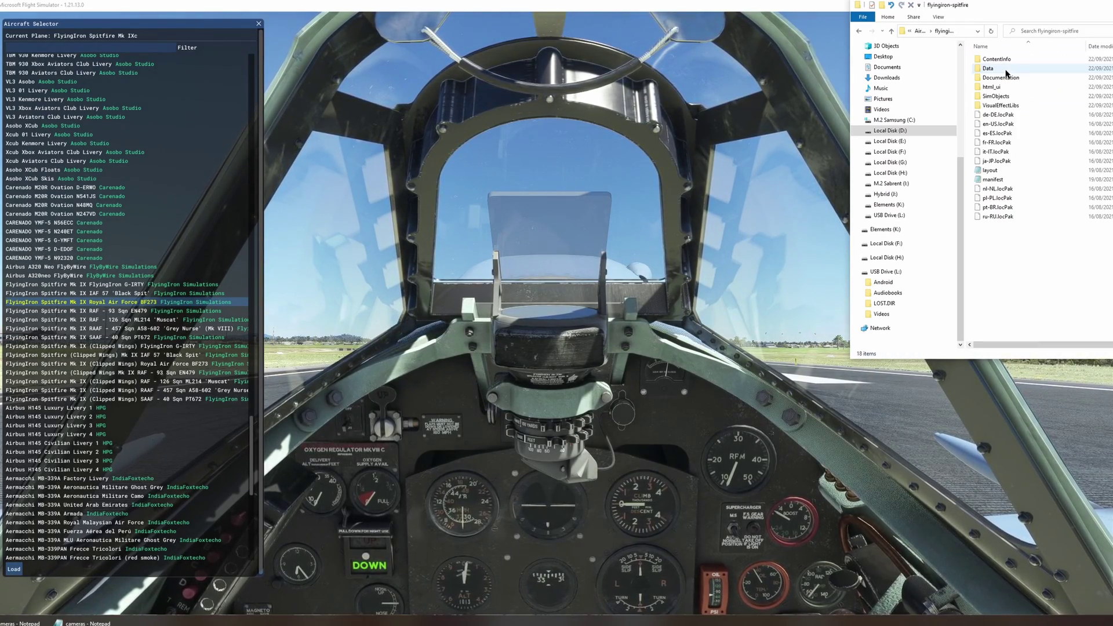
double_click(996, 96)
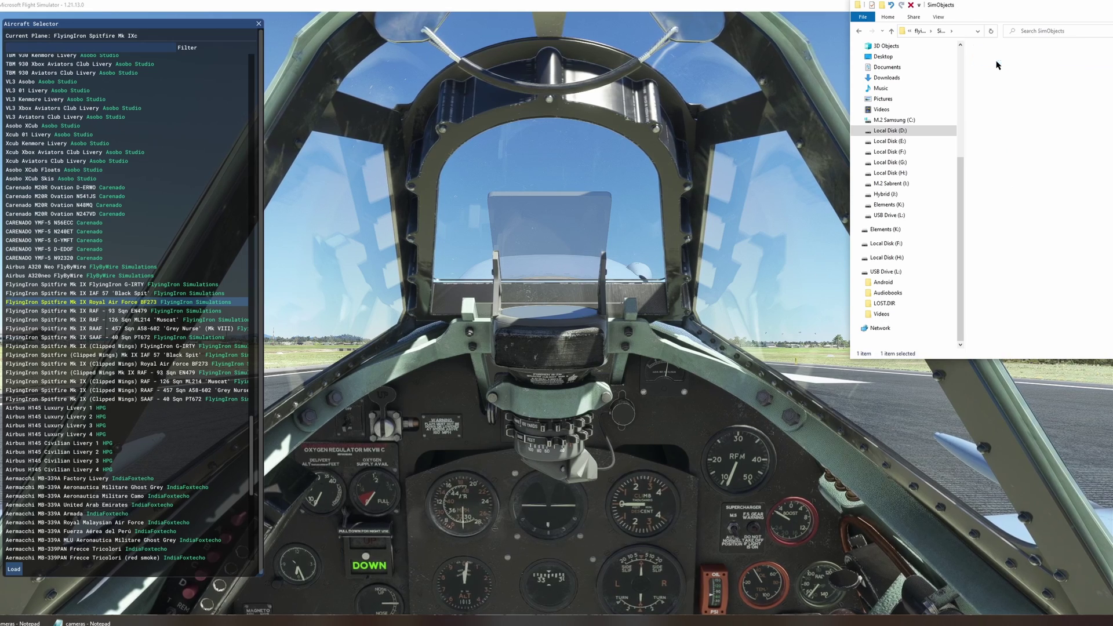
double_click(997, 63)
double_click(997, 63)
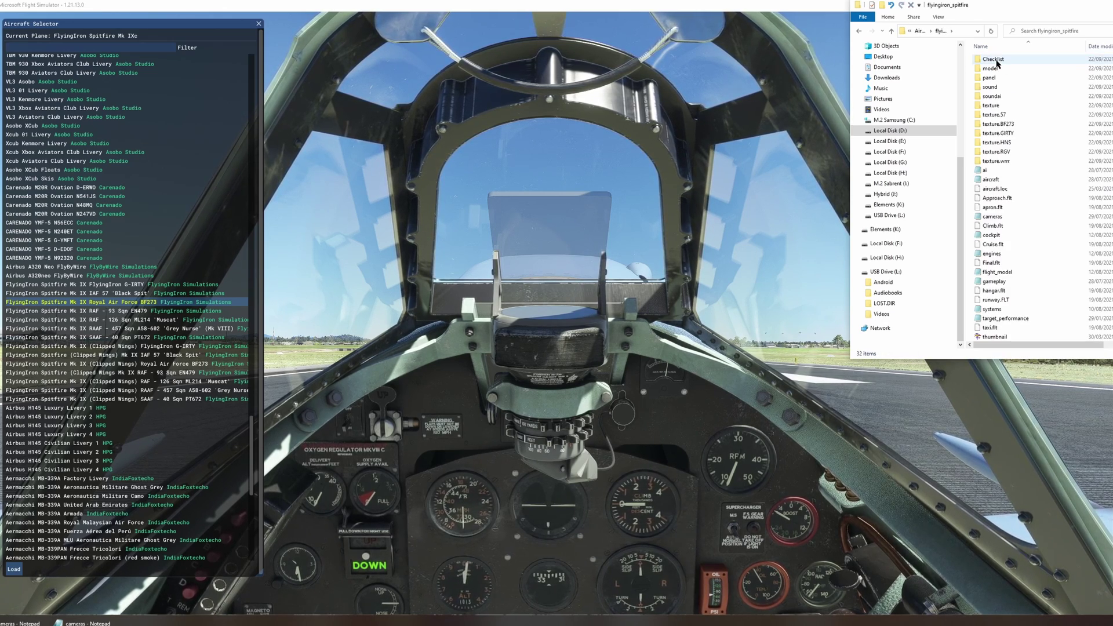
Step: Make a backup copy of the Spitfire's cameras file and open the original in two Notepad windows arranged side by side
right_click(999, 219)
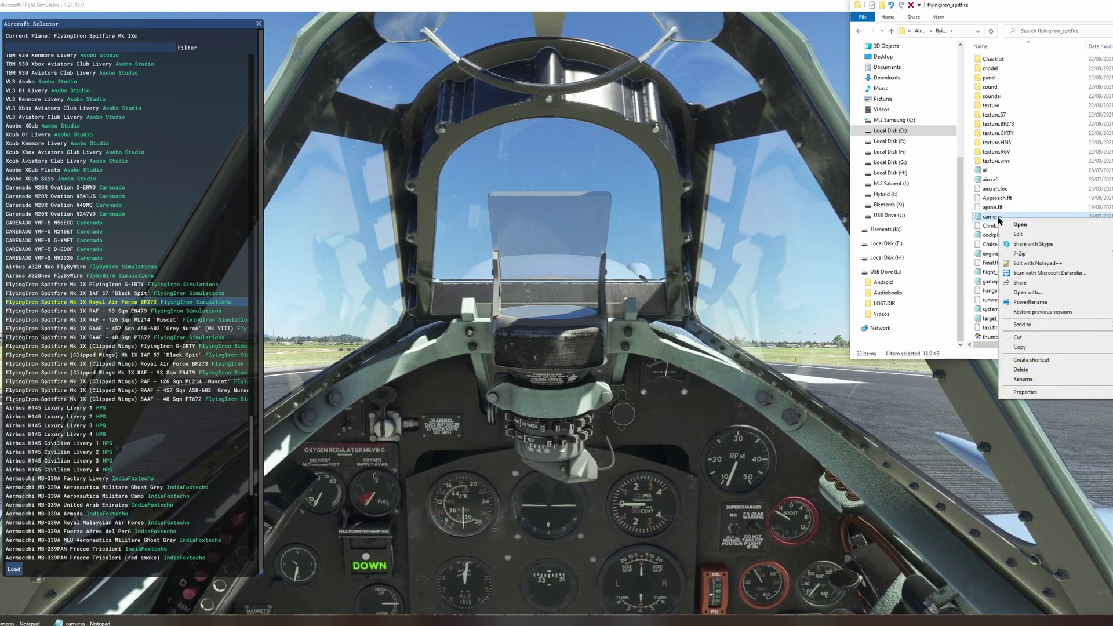
click(1053, 347)
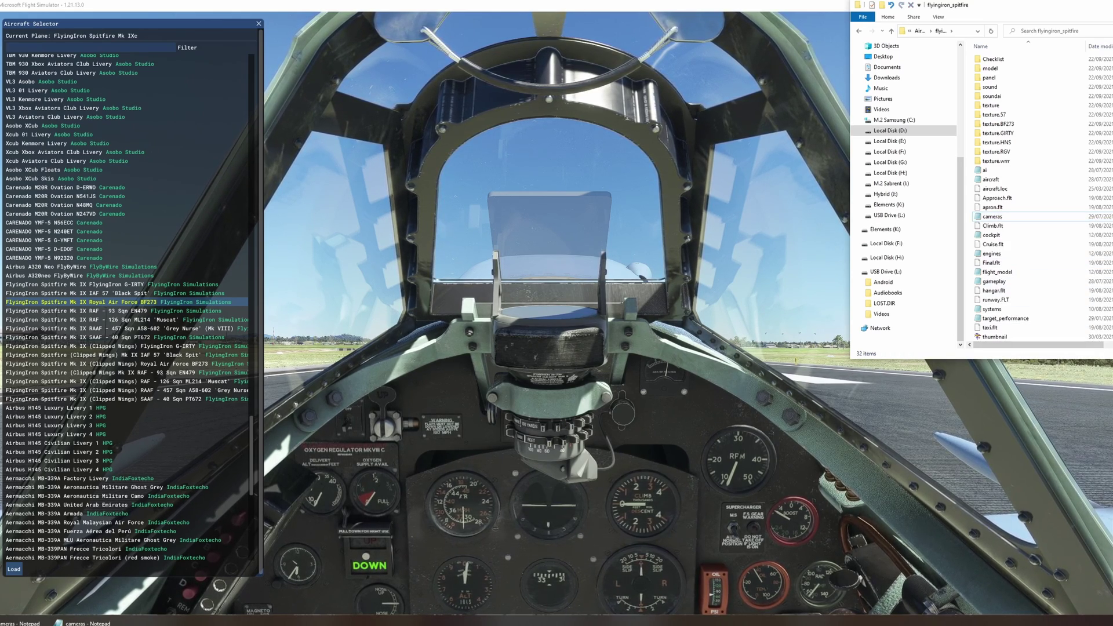
double_click(1009, 217)
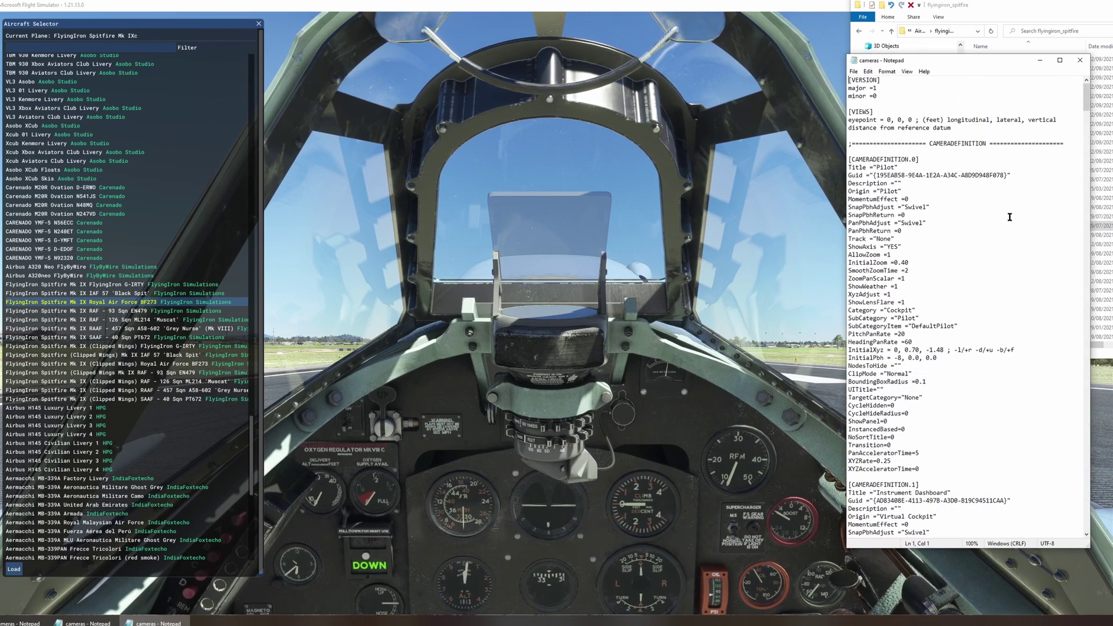
drag(963, 64, 756, 79)
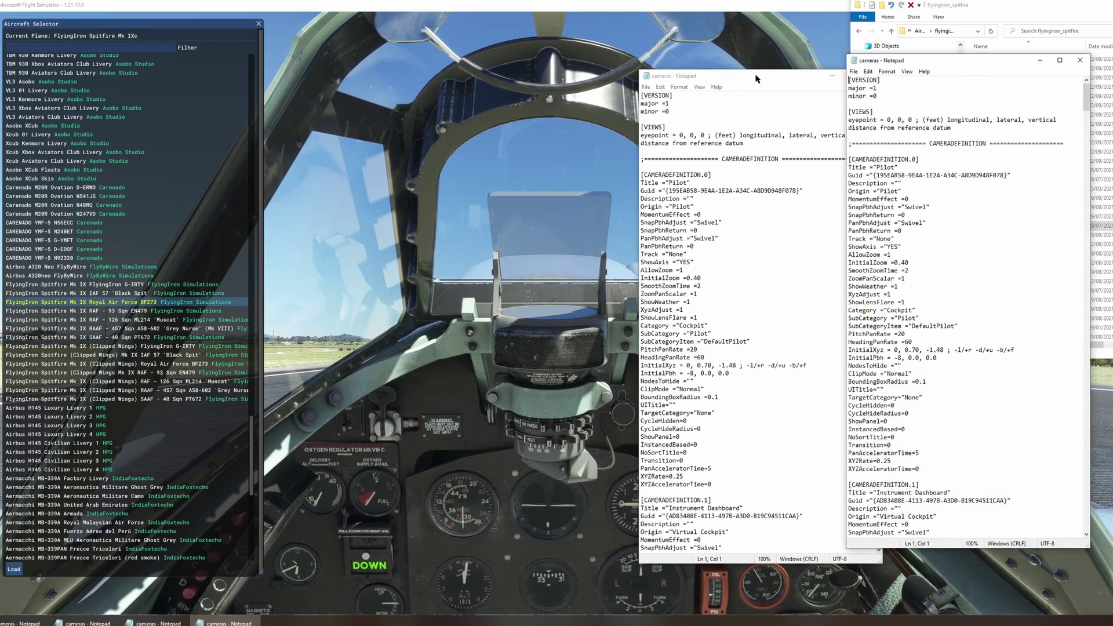
drag(926, 63, 975, 79)
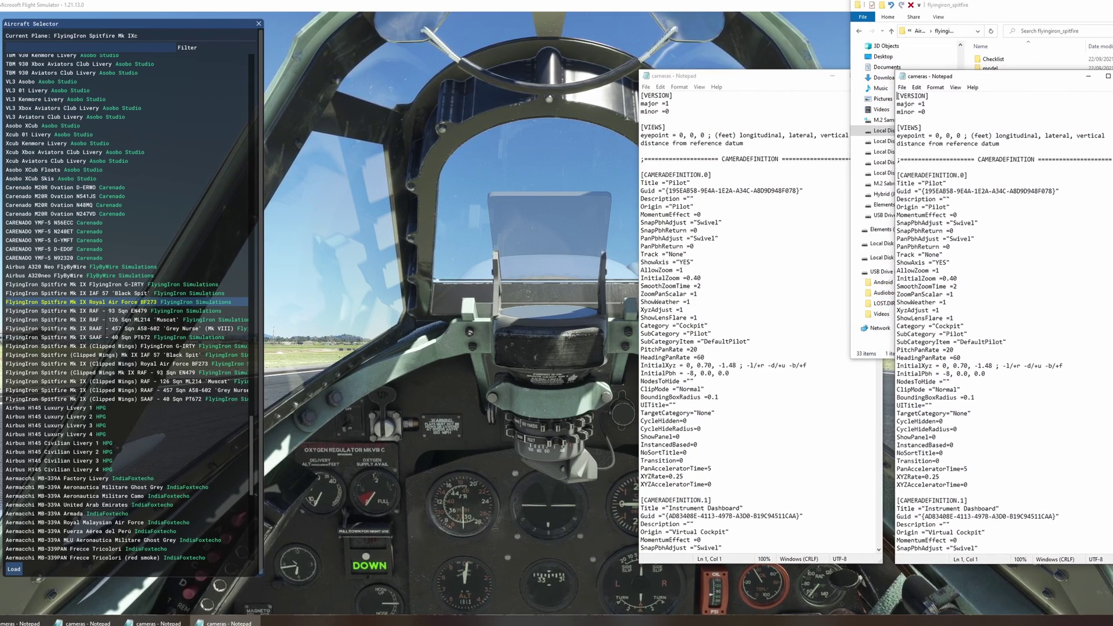
click(774, 76)
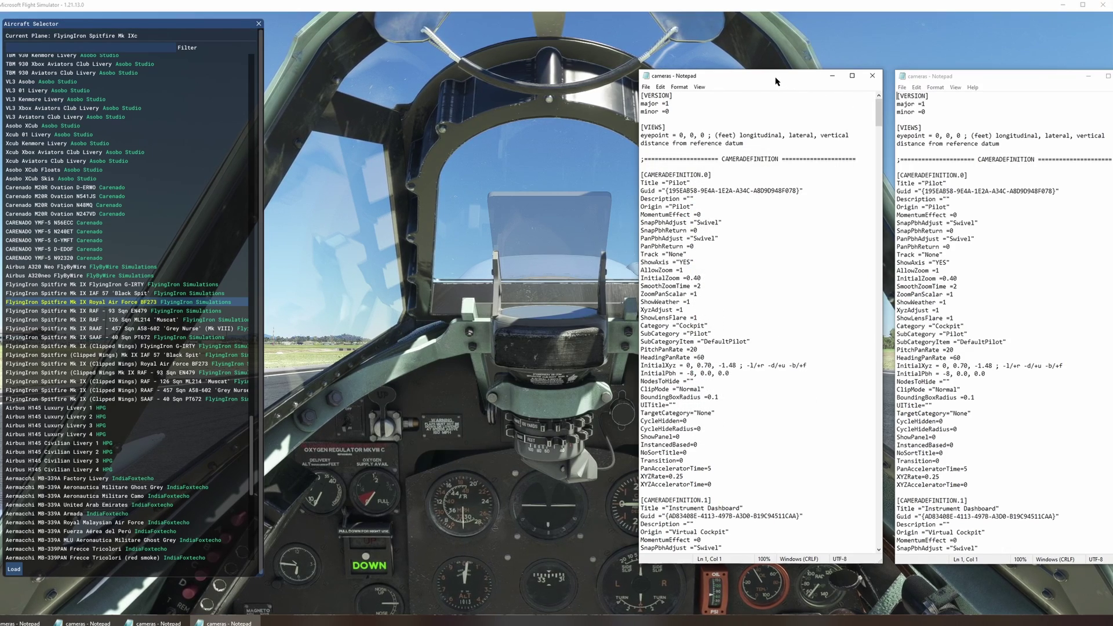
Step: Read through the Spitfire cameras file from the Pilot definition to the Instrument Throttle Quadrant definition, looking at the instrument camera titles
click(618, 70)
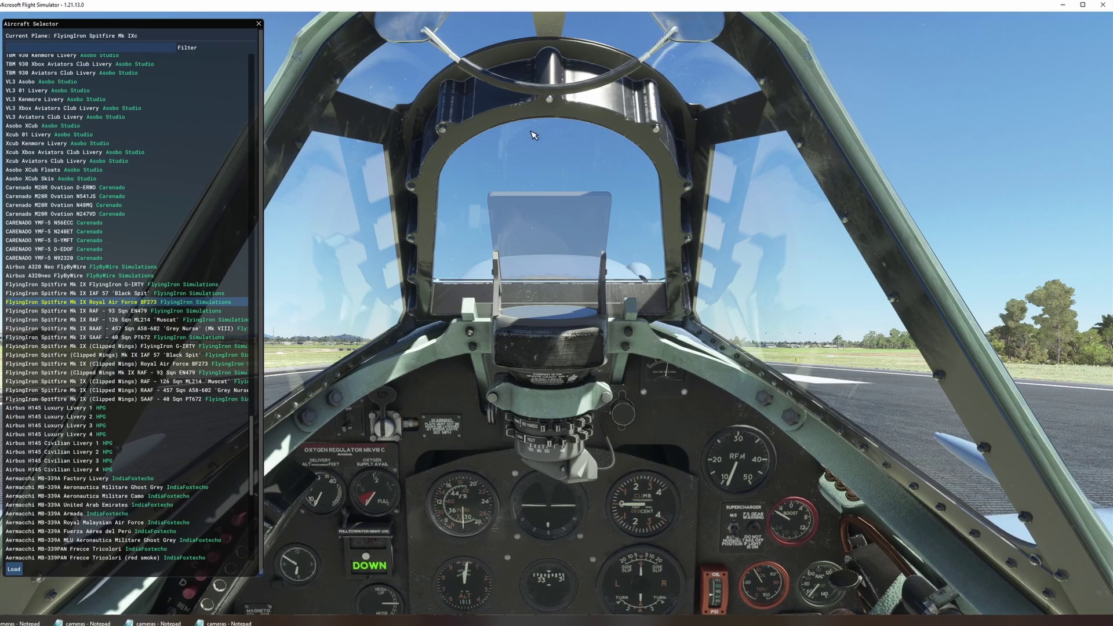
key(alt+Tab)
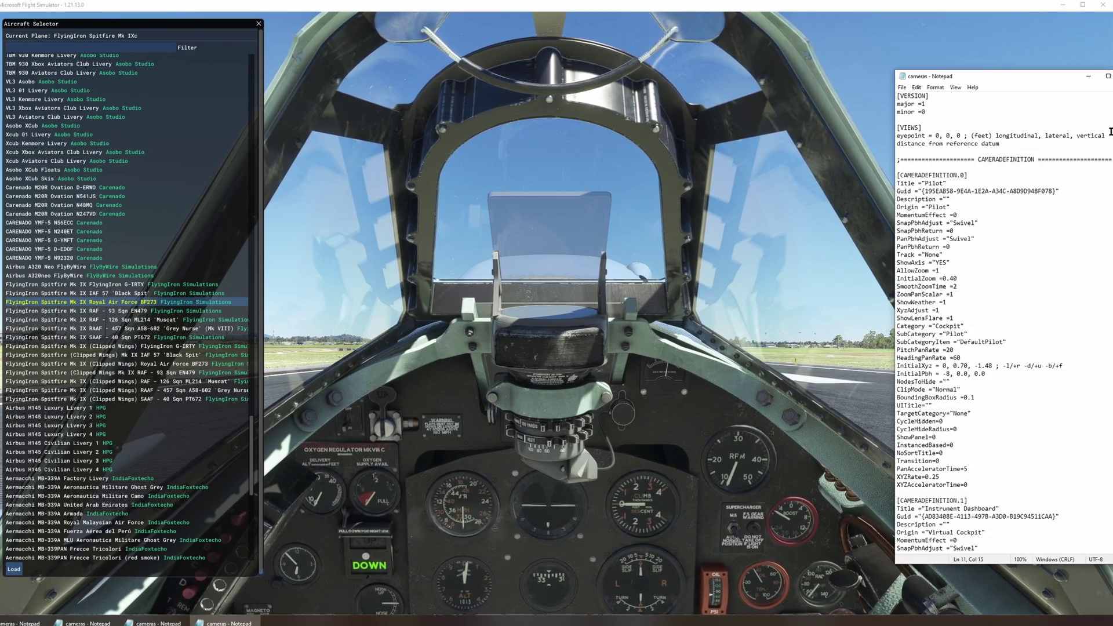
scroll(1002, 318, down, 11)
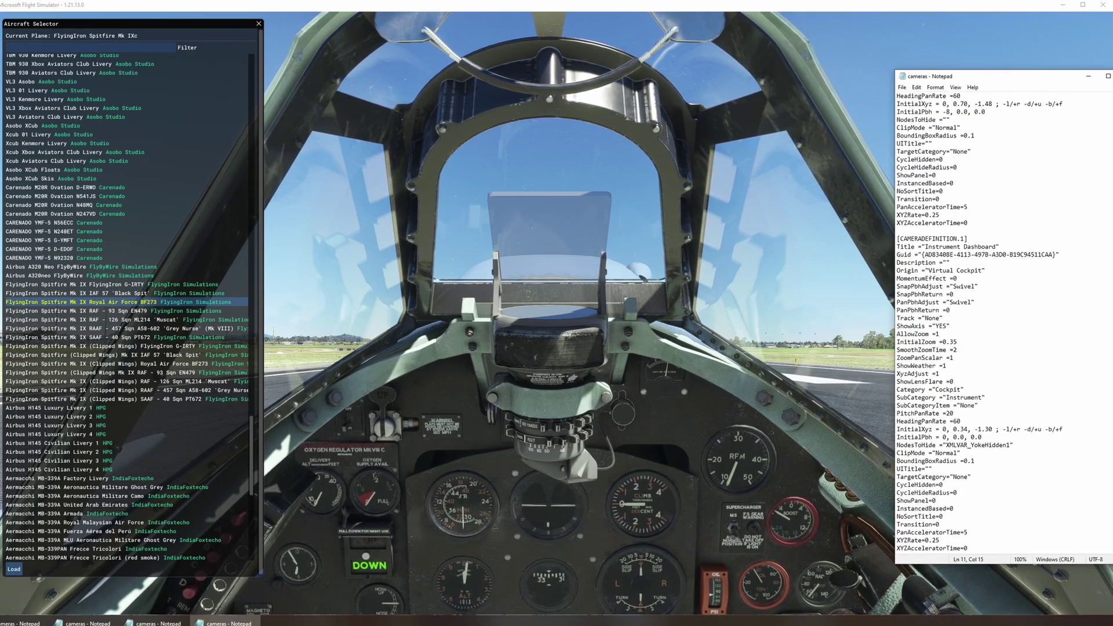
scroll(1002, 319, down, 11)
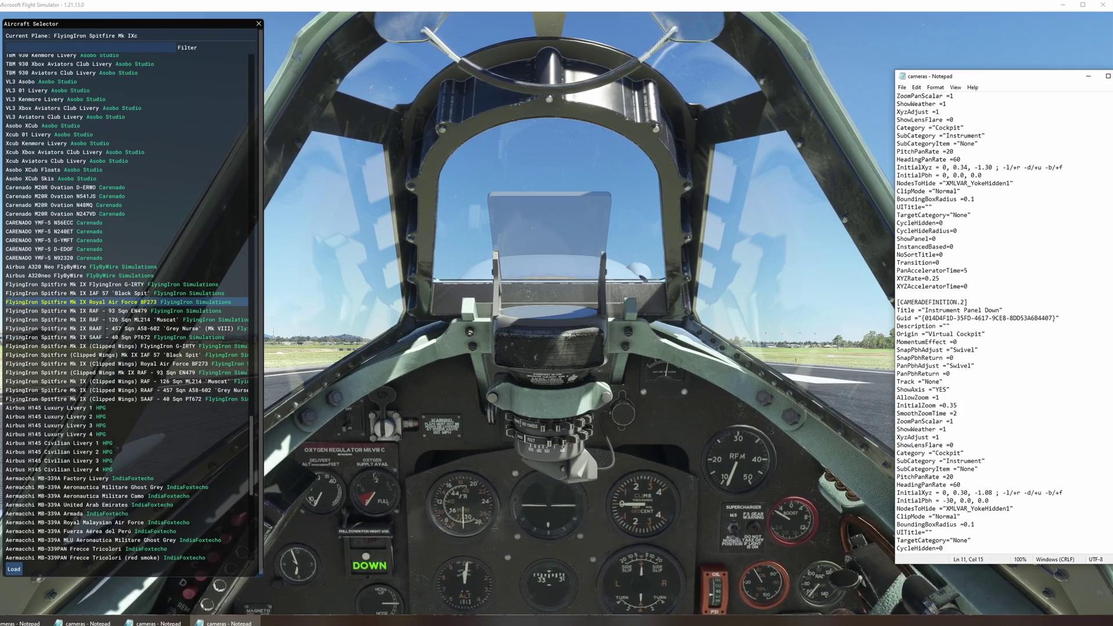
scroll(1003, 319, down, 6)
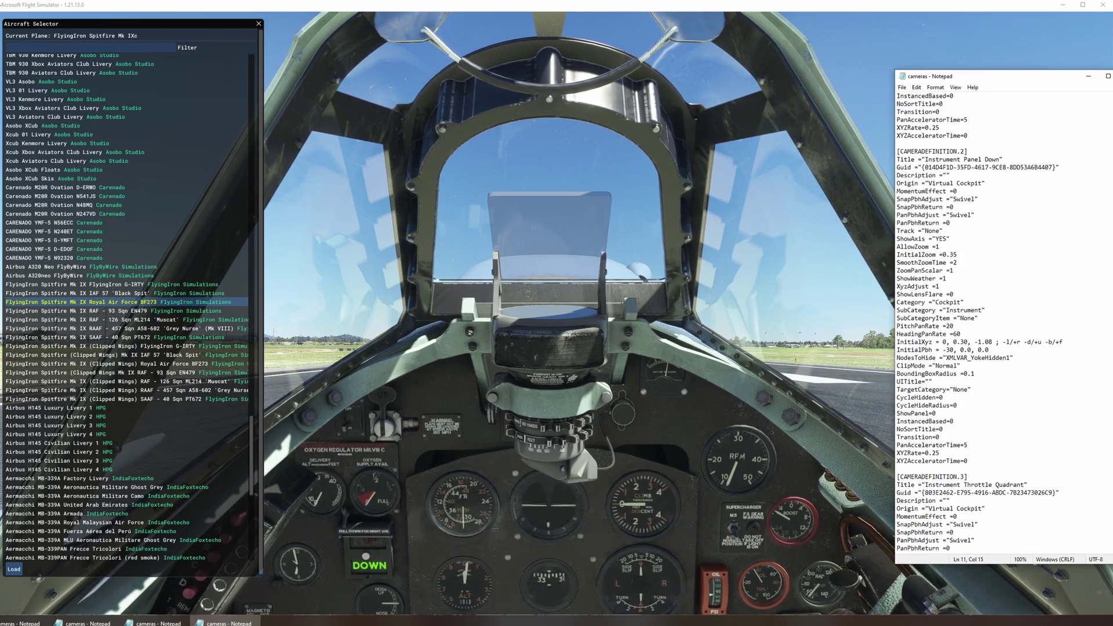
scroll(1003, 319, down, 10)
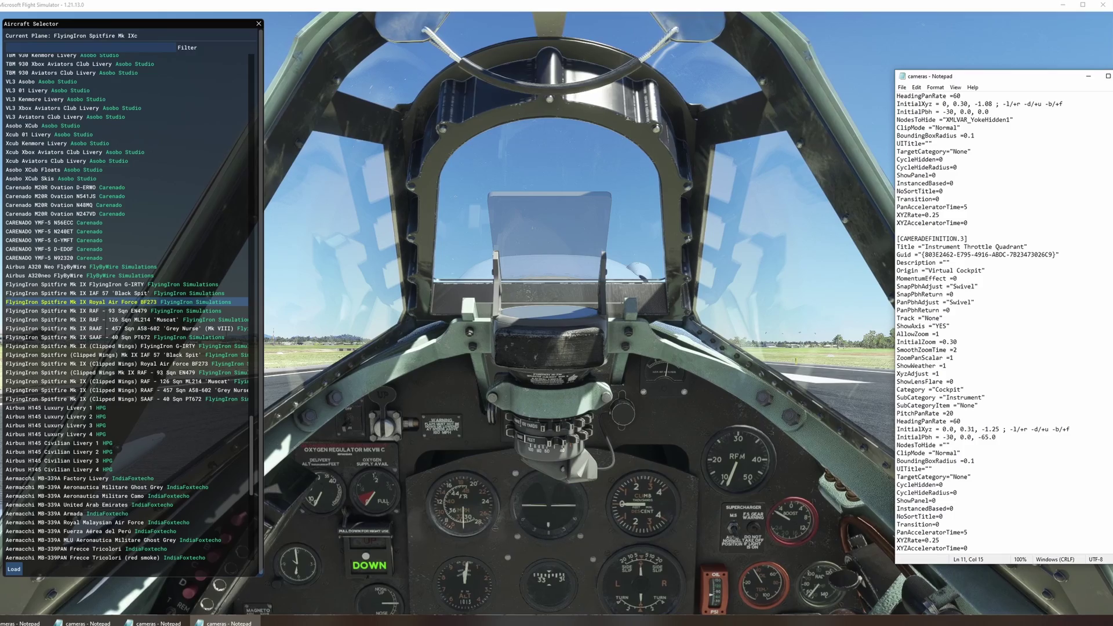
scroll(1002, 319, up, 20)
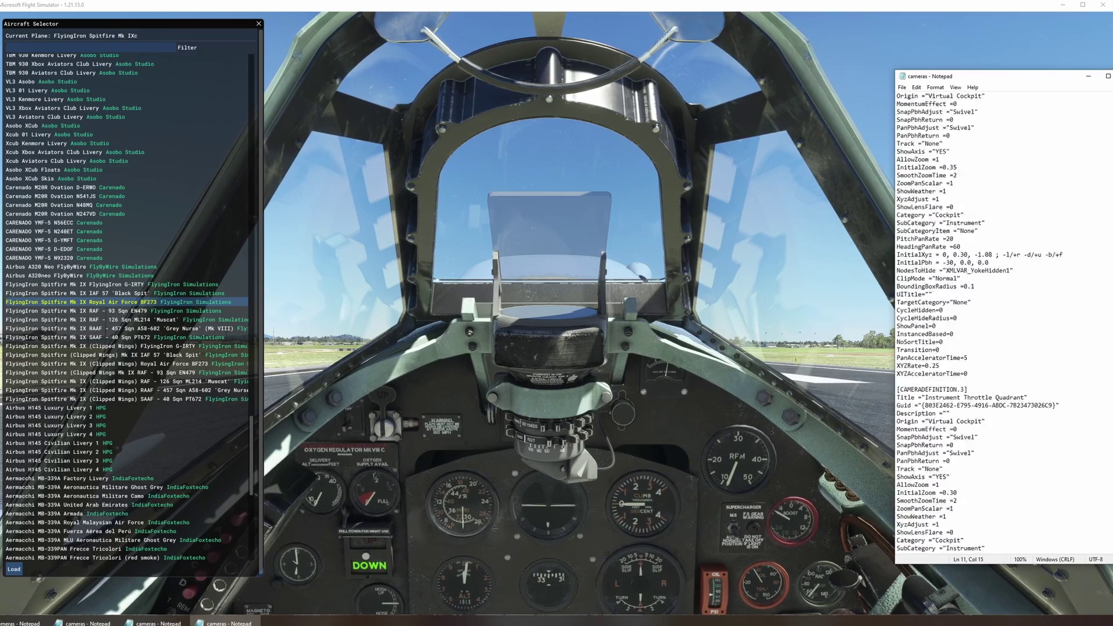
Step: View the Instrument Dashboard target from the cockpit camera settings, look through the pilot and instrument SmartCam targets, and close the settings
click(449, 343)
mouse_move(568, 51)
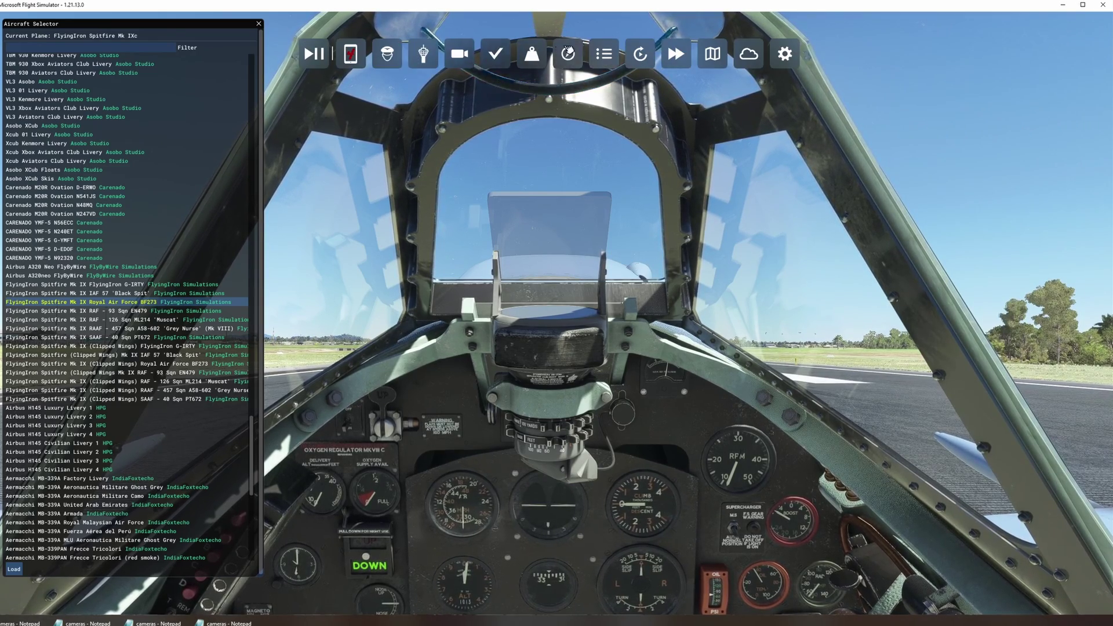
click(459, 54)
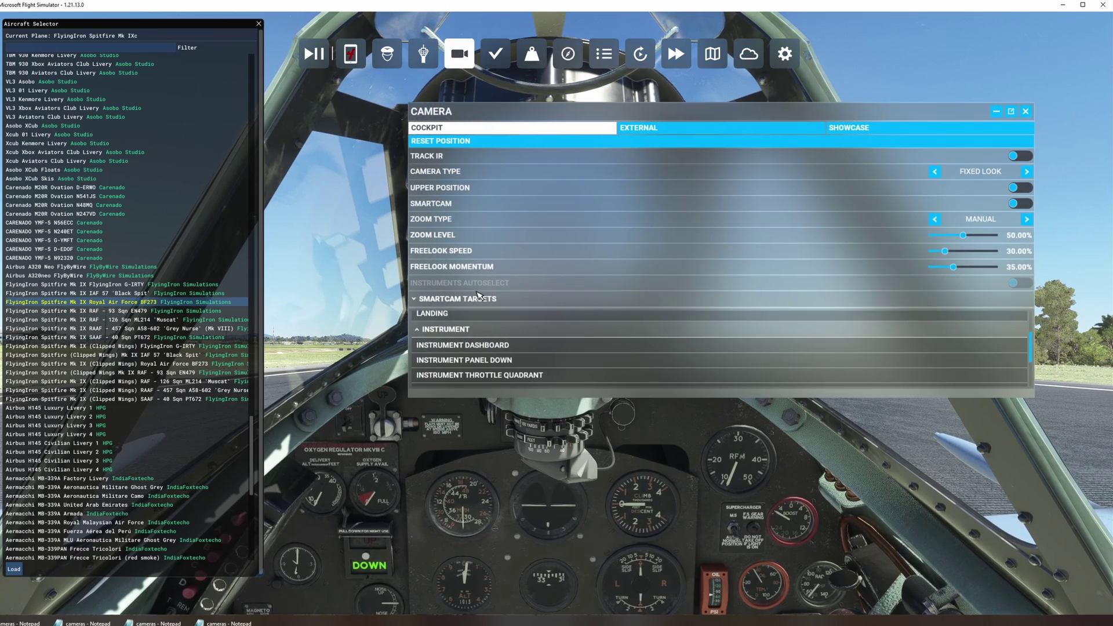
click(526, 347)
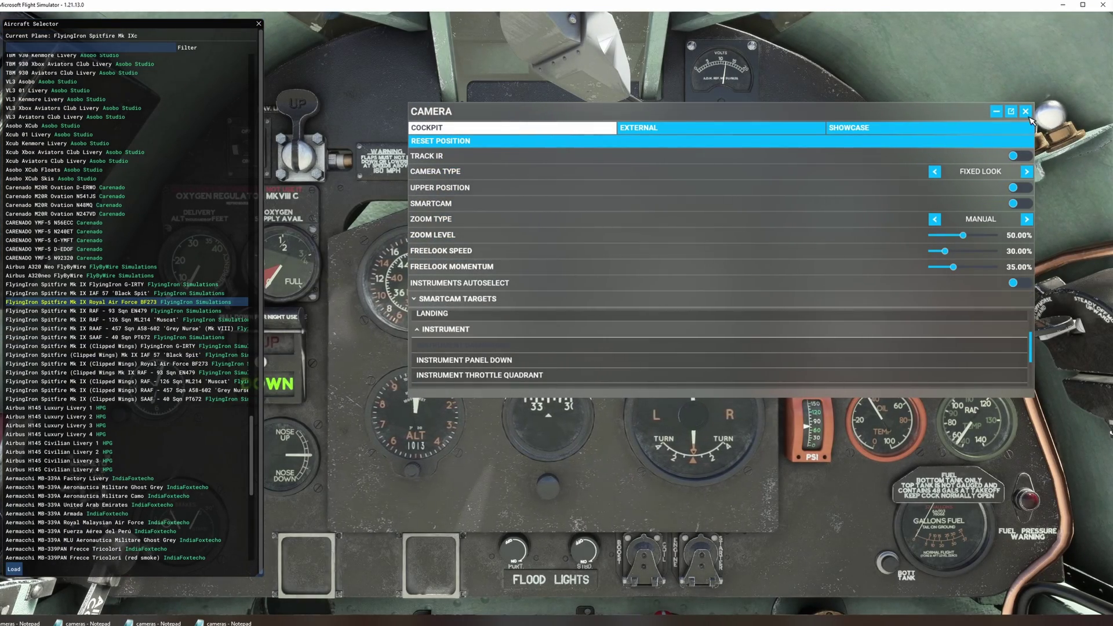
scroll(502, 353, up, 2)
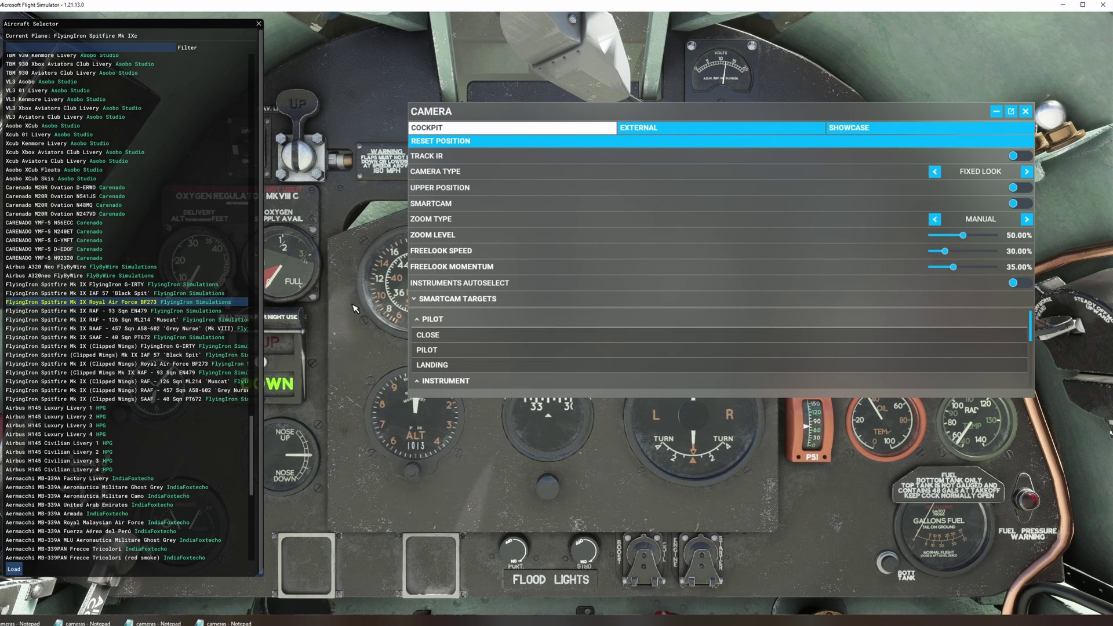
key(ctrl+space)
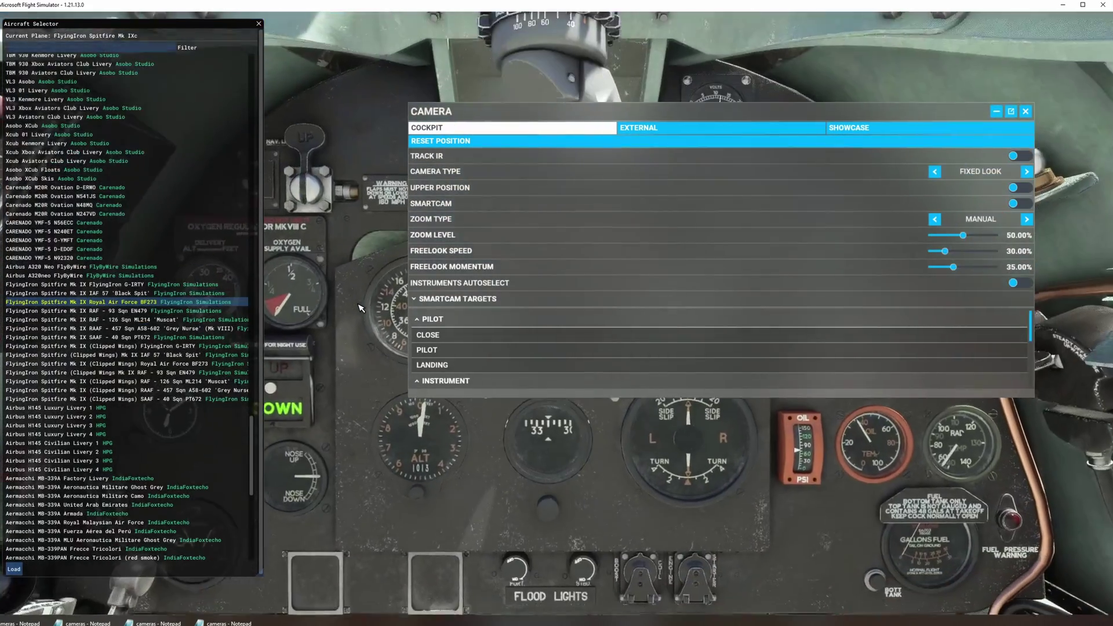
scroll(502, 347, down, 3)
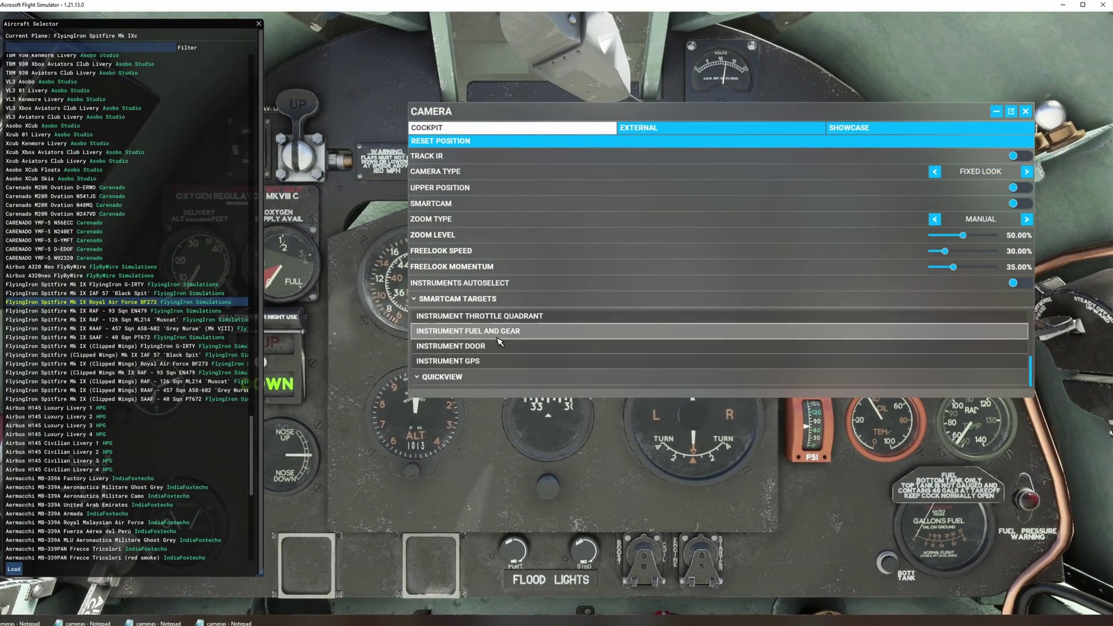
scroll(499, 342, up, 2)
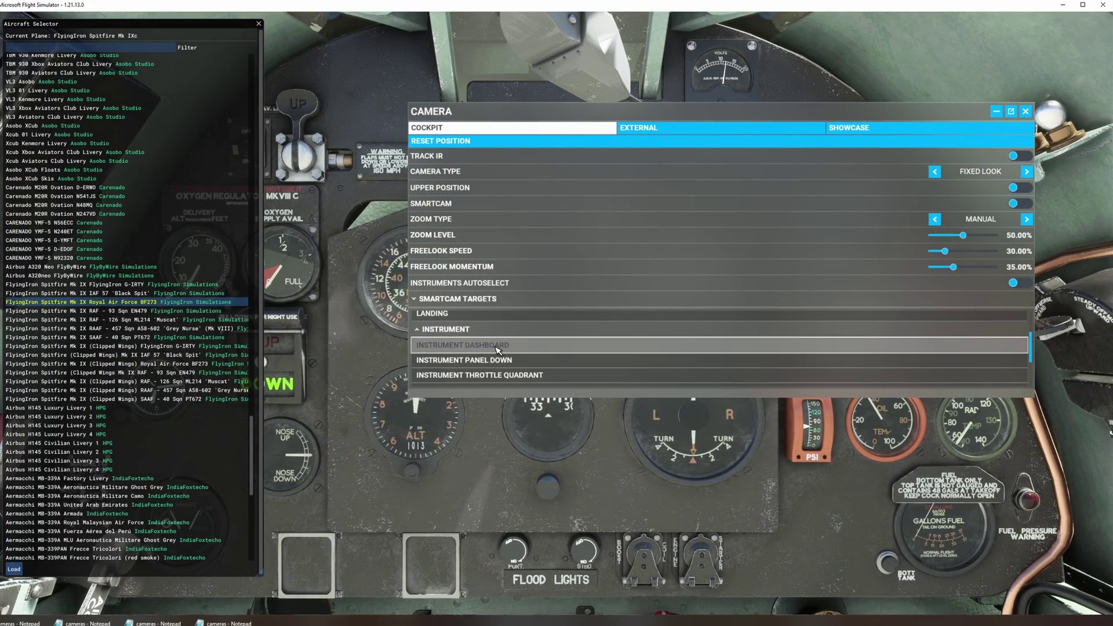
click(1026, 111)
Step: In the first cameras Notepad window, set InitialZoom of the Instrument Dashboard camera in [CAMERADEFINITION.1] to 0.40, matching the Pilot camera
key(alt+Tab)
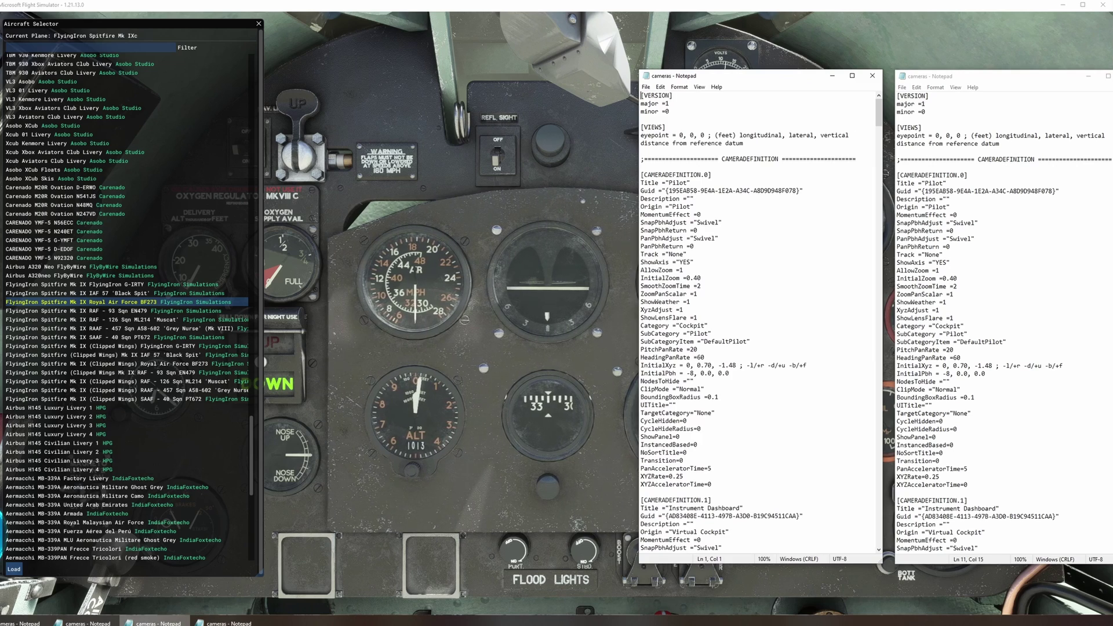
click(156, 623)
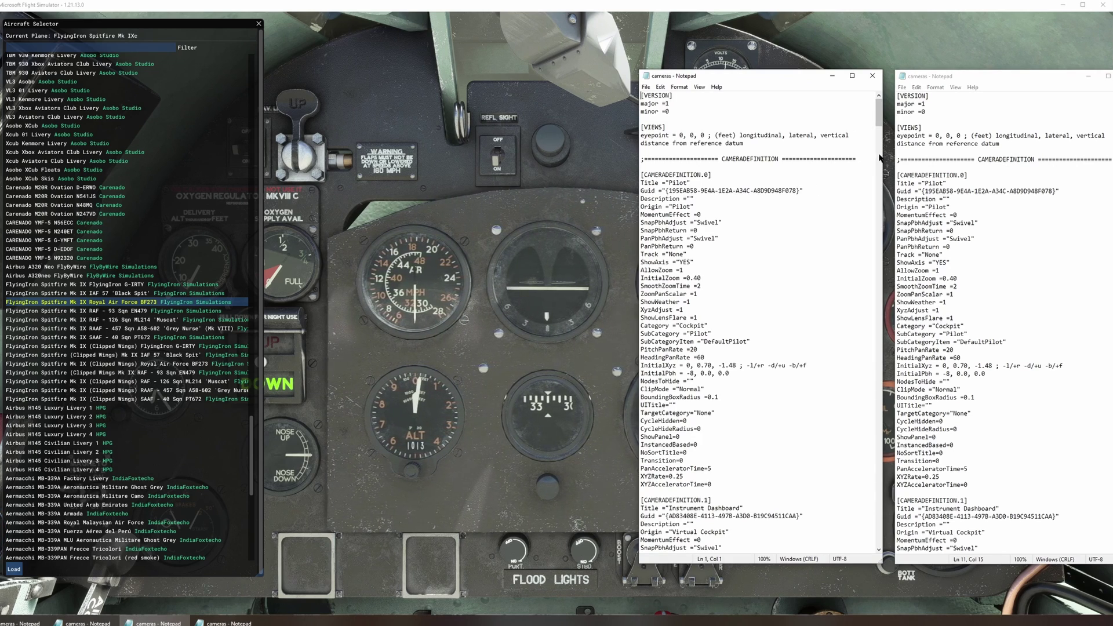
drag(879, 119, 885, 145)
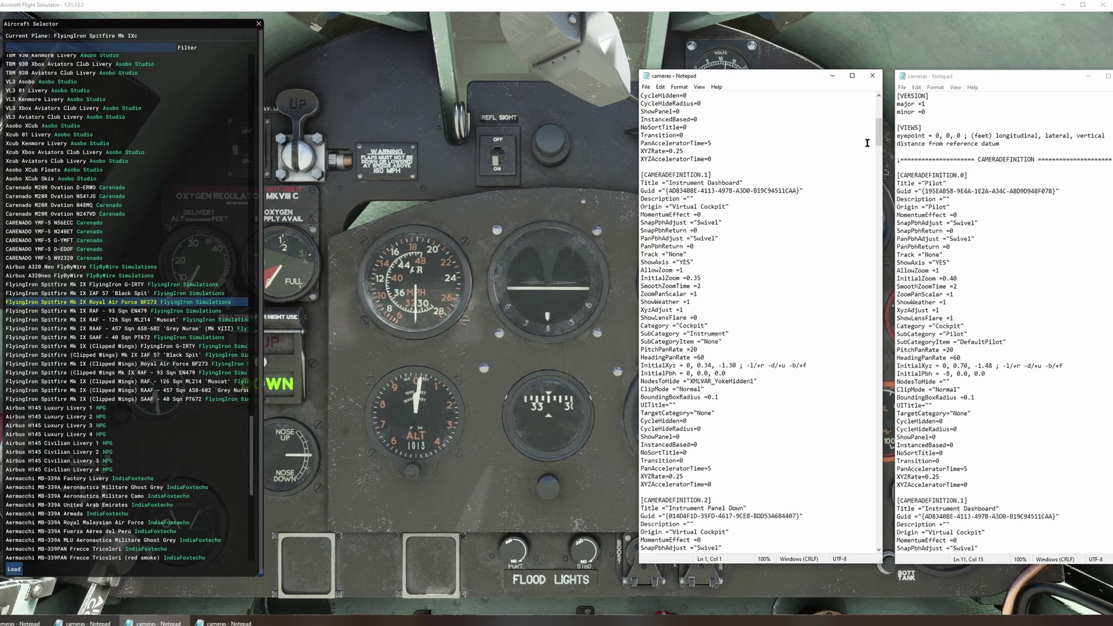
scroll(878, 143, down, 3)
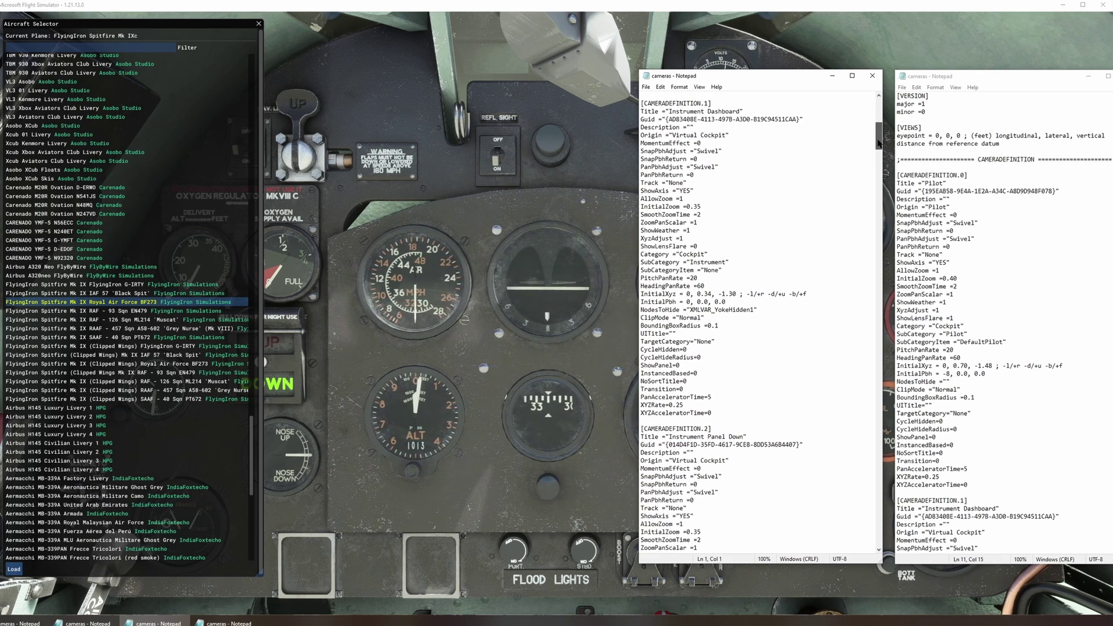
click(986, 76)
scroll(985, 290, down, 3)
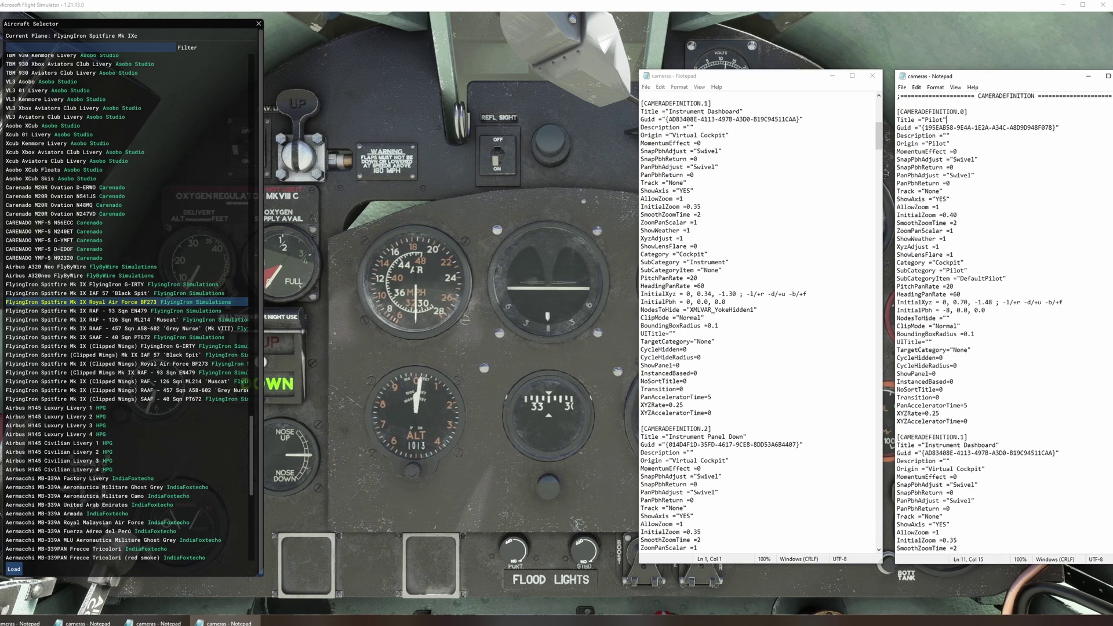
scroll(986, 290, down, 1)
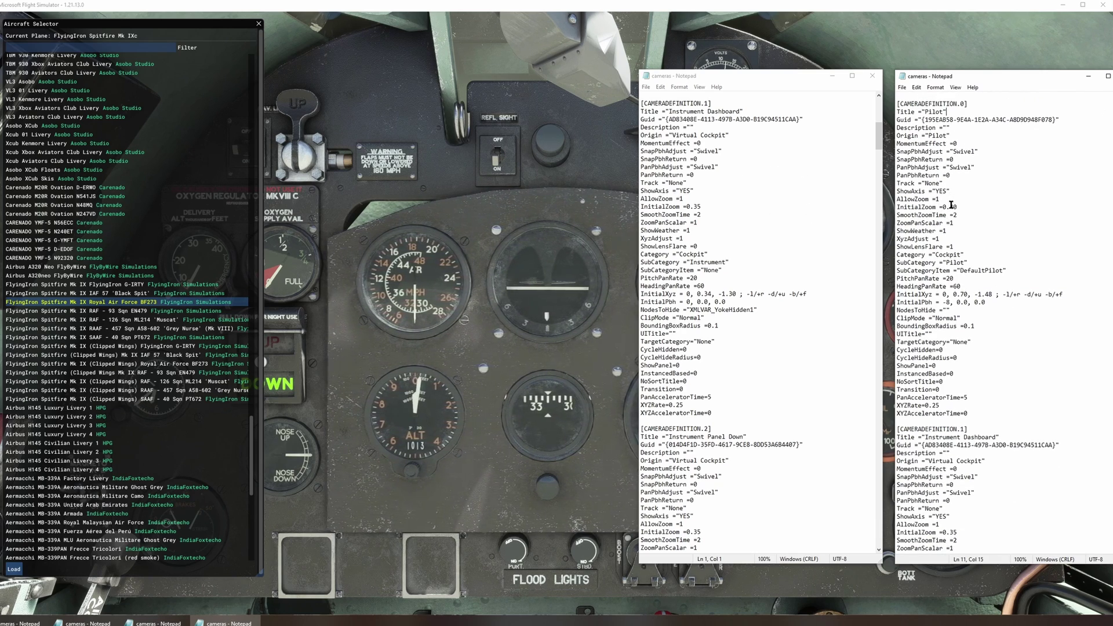
drag(693, 206, 703, 206)
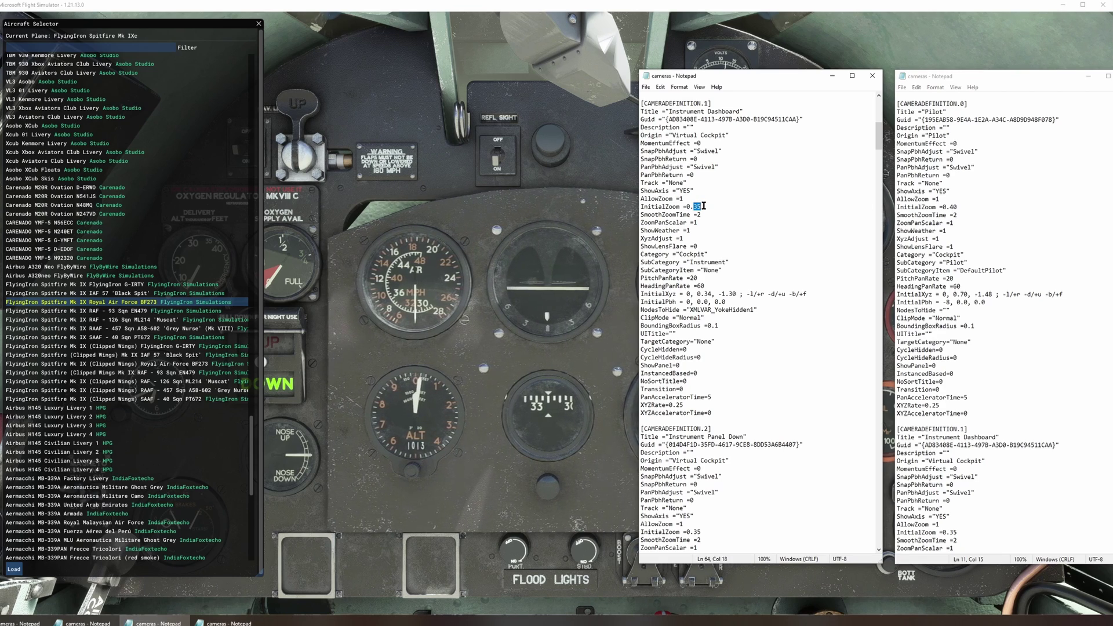
text(40)
Step: Replace the Instrument Dashboard camera's InitialXyz and InitialPbh lines with the Pilot camera's values, 0, 0.70, -1.48 and -8, 0.0, 0.0
drag(1006, 295, 1063, 295)
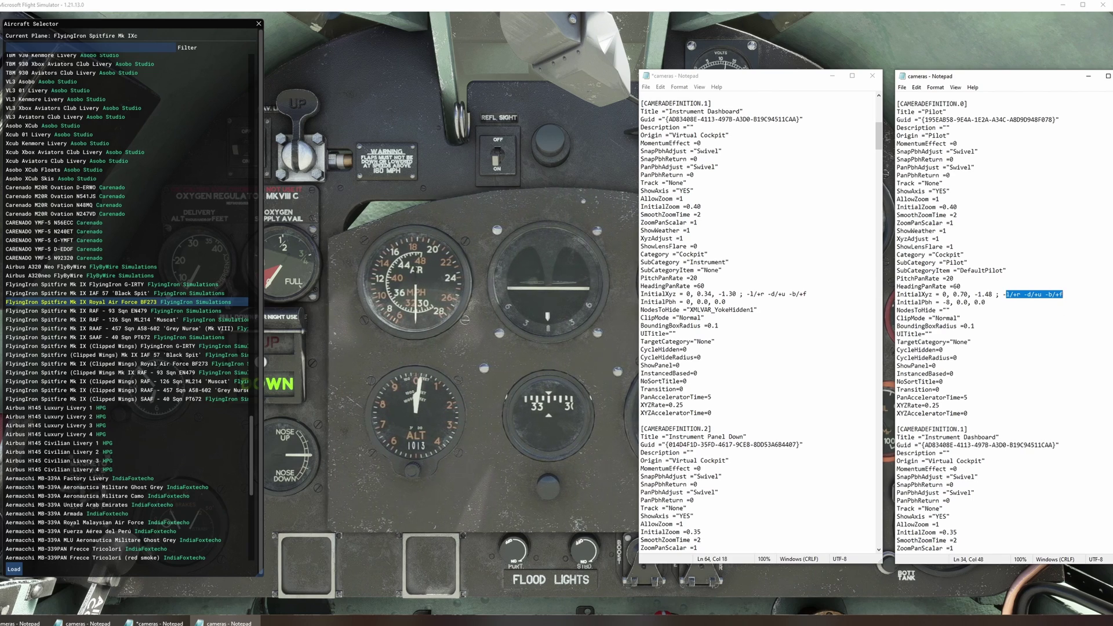
click(1082, 295)
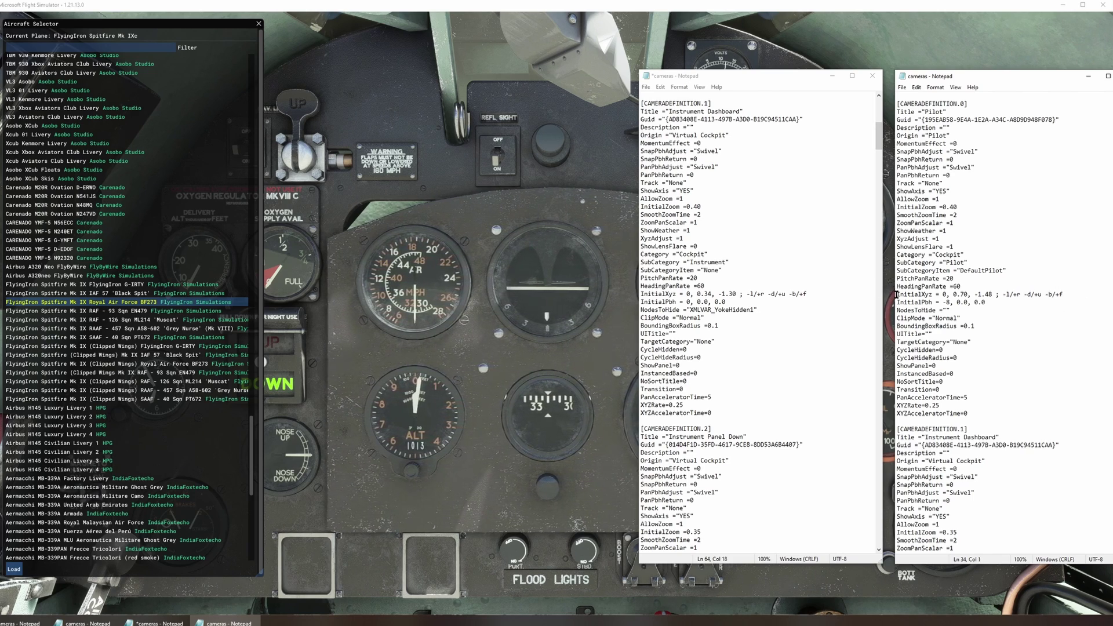
drag(896, 295, 1008, 305)
key(ctrl+c)
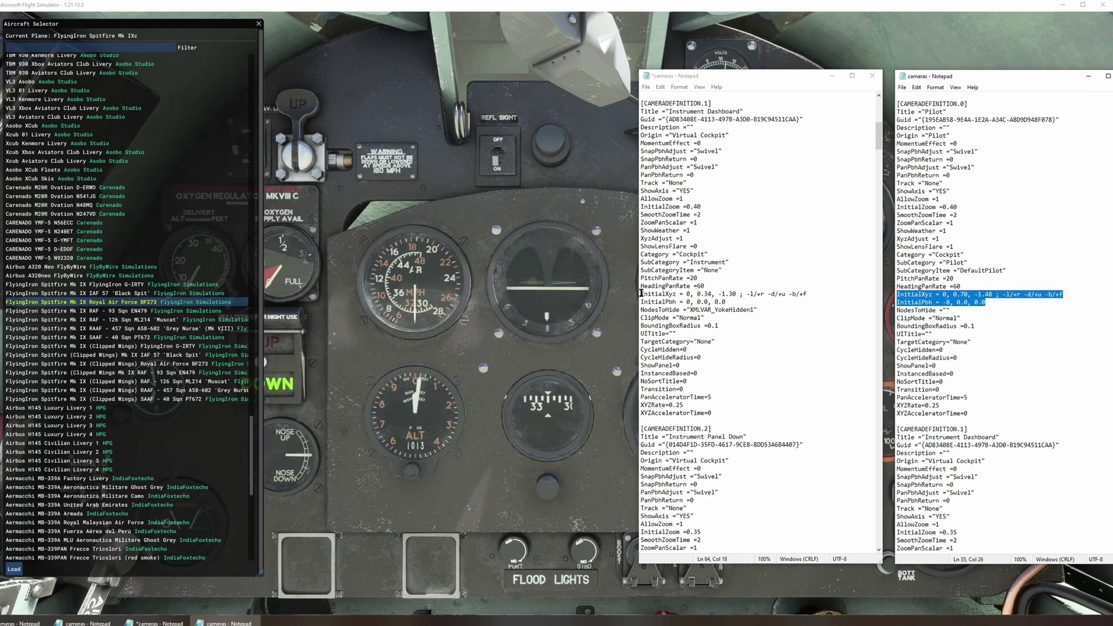
drag(643, 295, 793, 304)
key(ctrl+v)
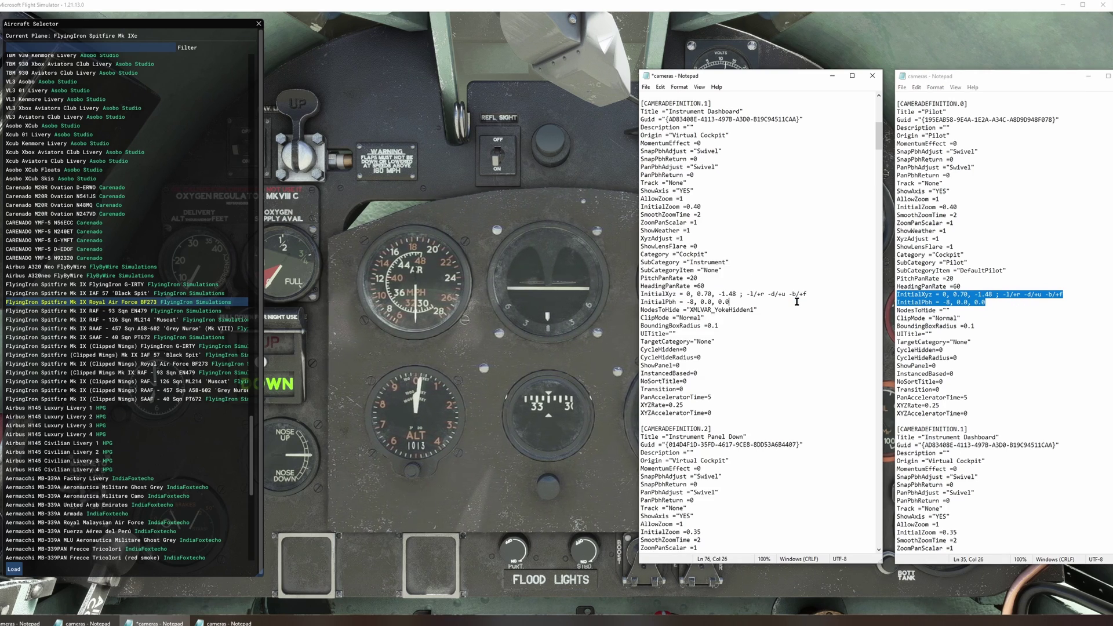
Step: Save the edited Spitfire cameras file and close both of its Notepad windows
click(646, 87)
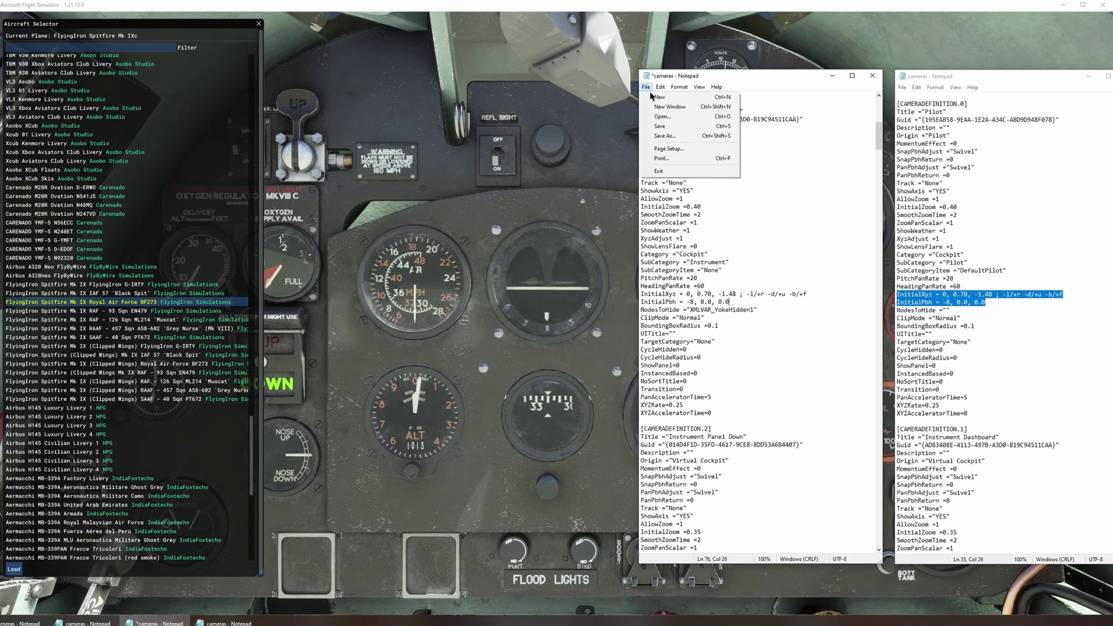
click(661, 129)
click(873, 76)
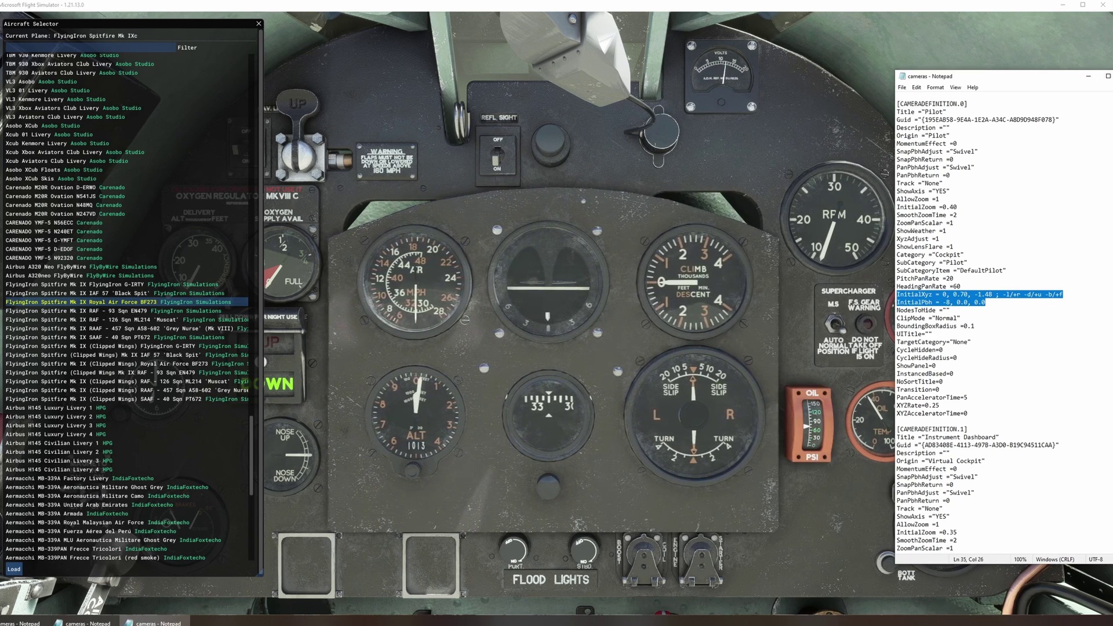
key(alt+F4)
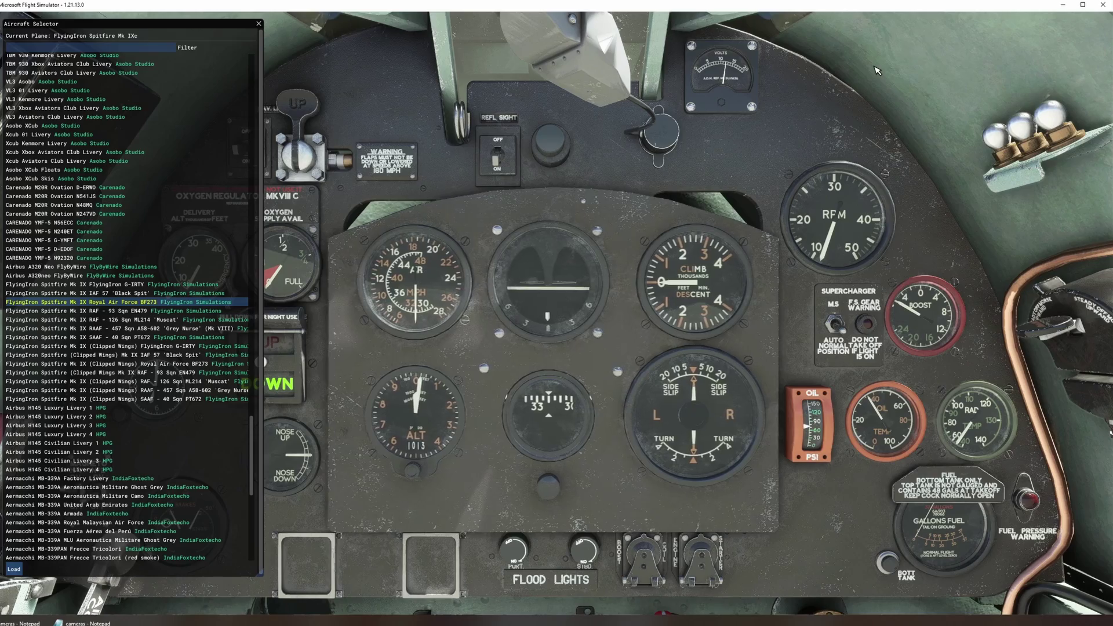
Step: Switch back and forth between the Spitfire's pilot view and its instrument views, including the panel down and throttle quadrant views
key(ctrl+space)
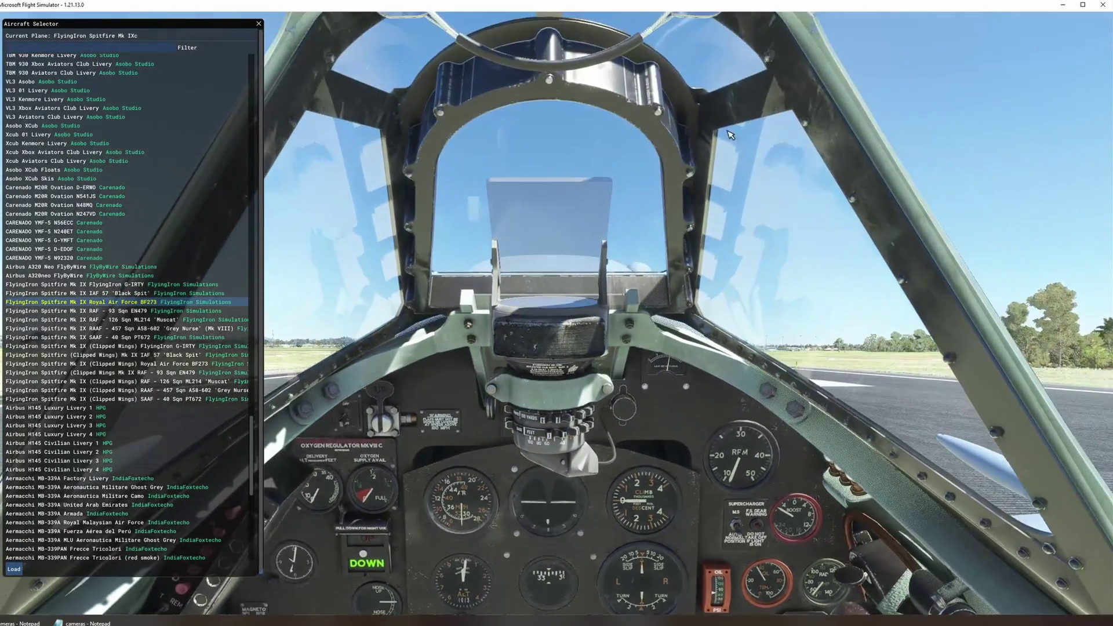
key(alt+1)
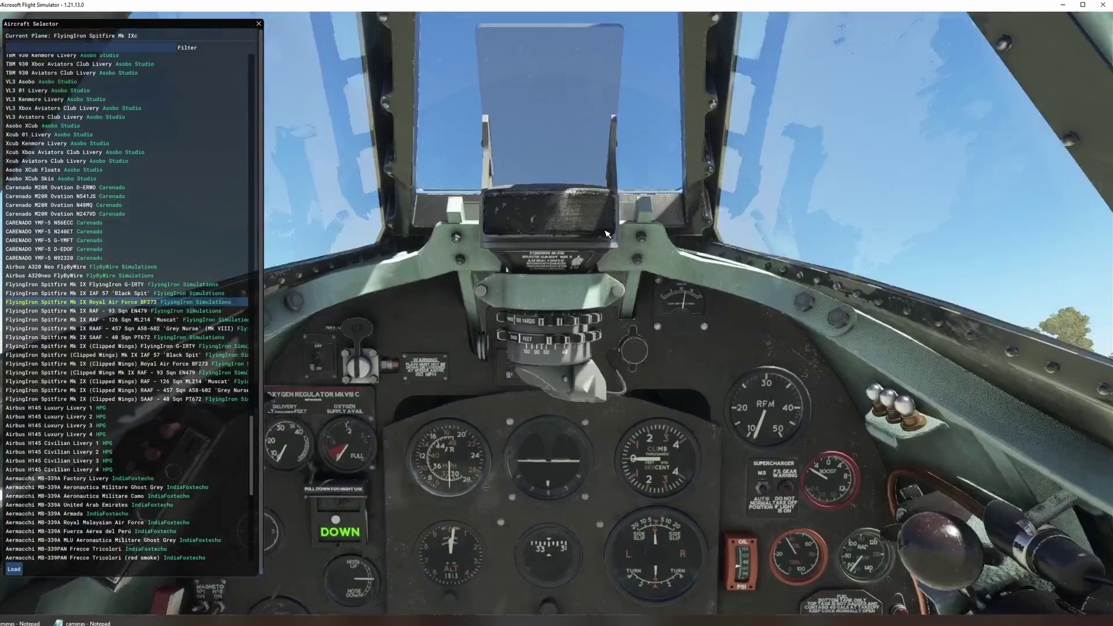
key(ctrl+space)
key(alt+1)
key(ctrl+space)
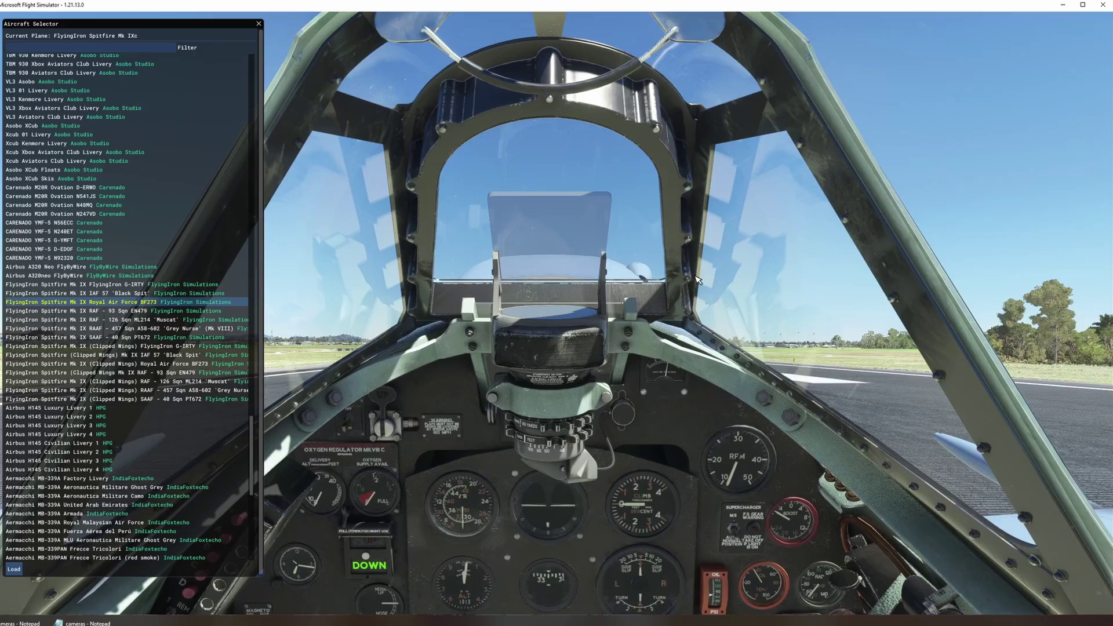
key(alt+1)
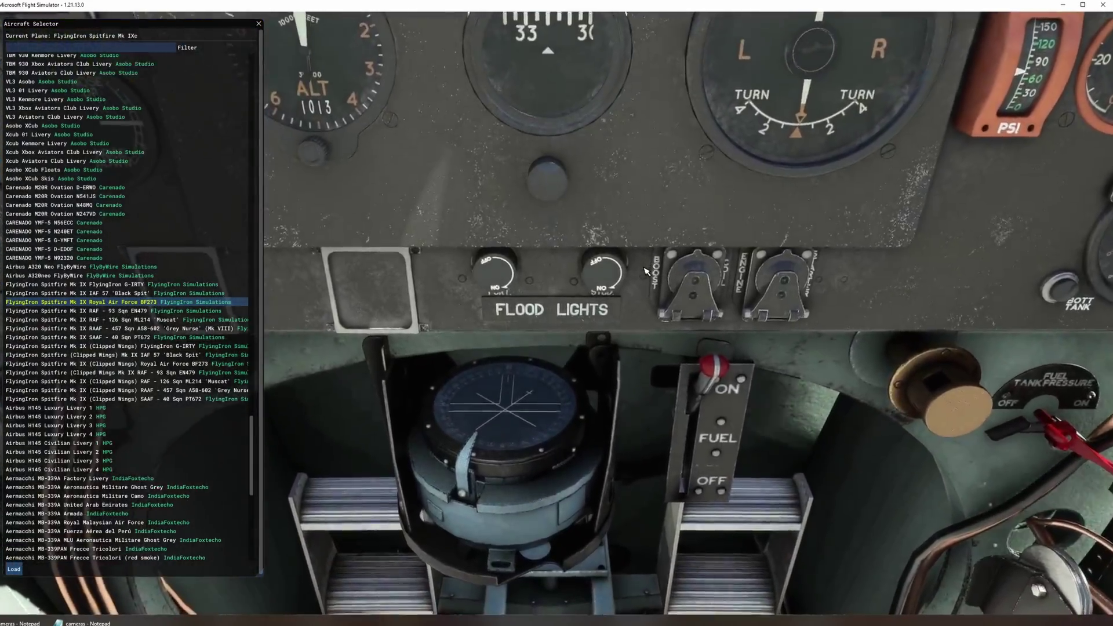
key(ctrl+space)
key(alt+2)
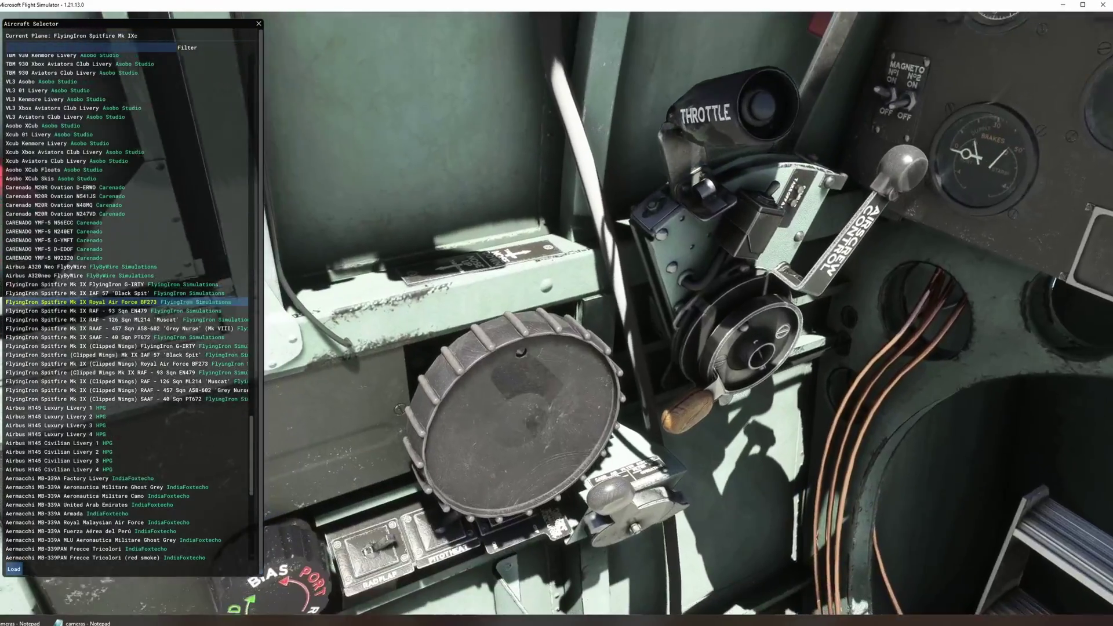
key(ctrl+space)
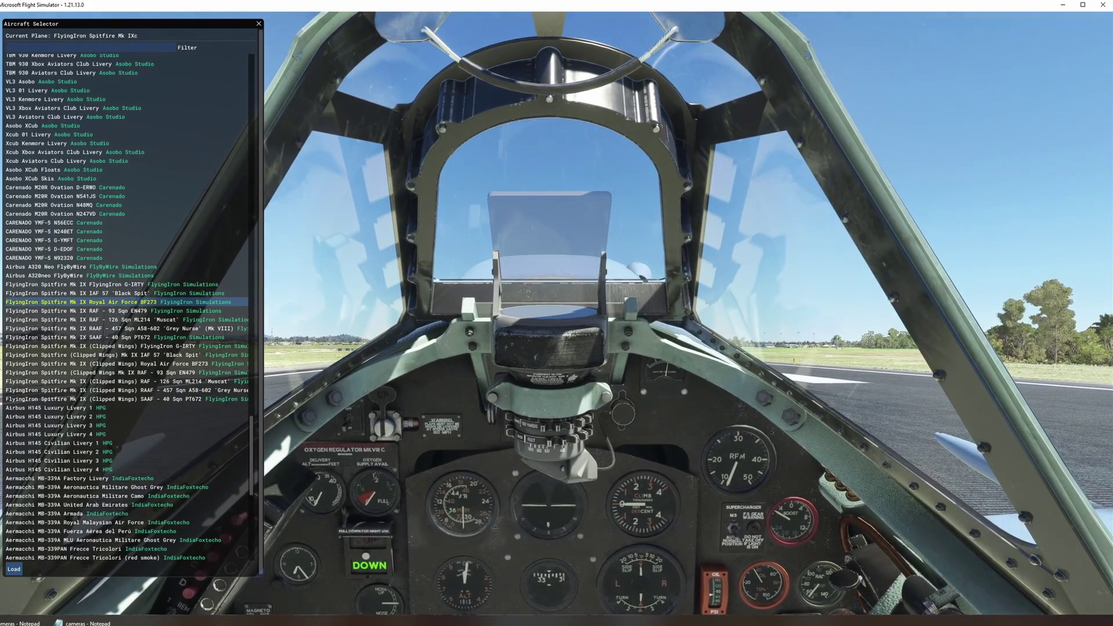
Step: Switch the Spitfire's cockpit camera to the Instrument Dashboard view and close the camera settings
mouse_move(533, 33)
click(464, 54)
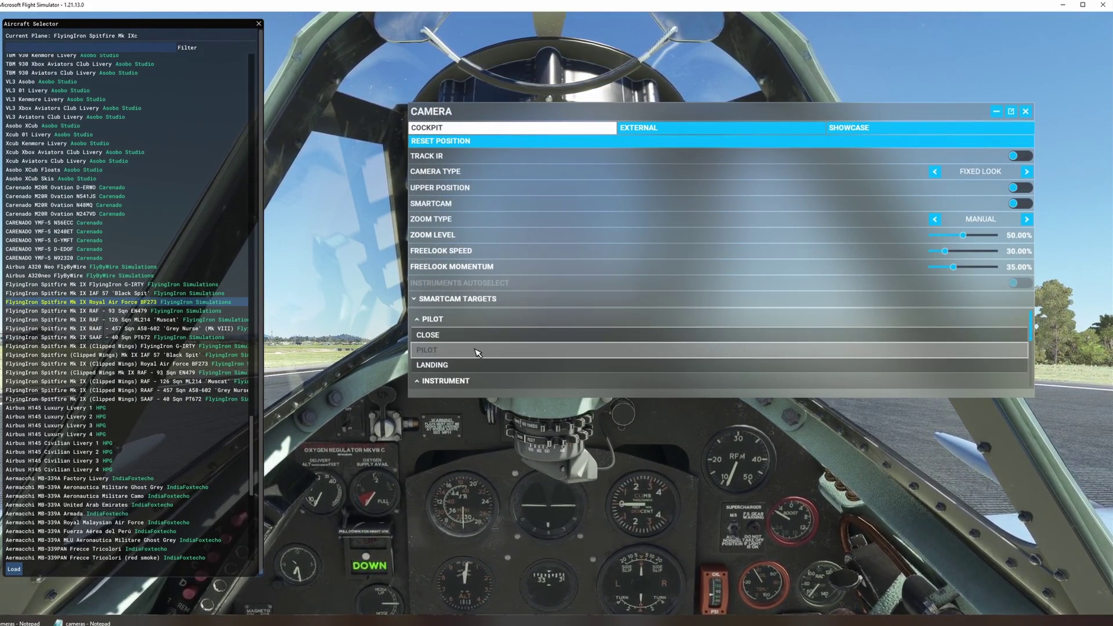
scroll(544, 351, down, 3)
scroll(544, 351, up, 2)
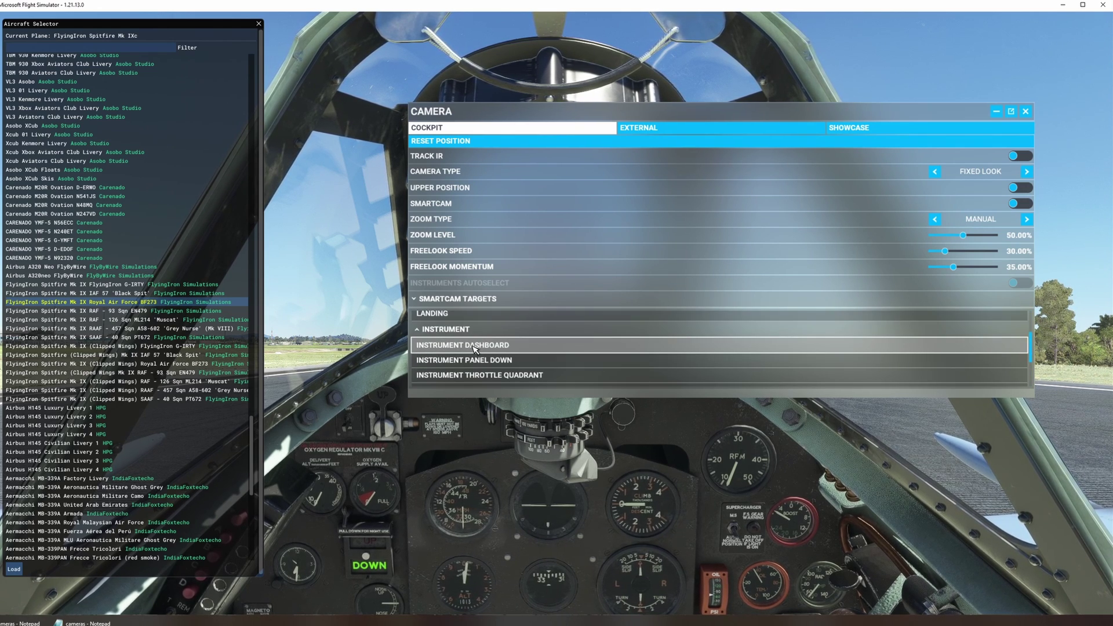
click(497, 346)
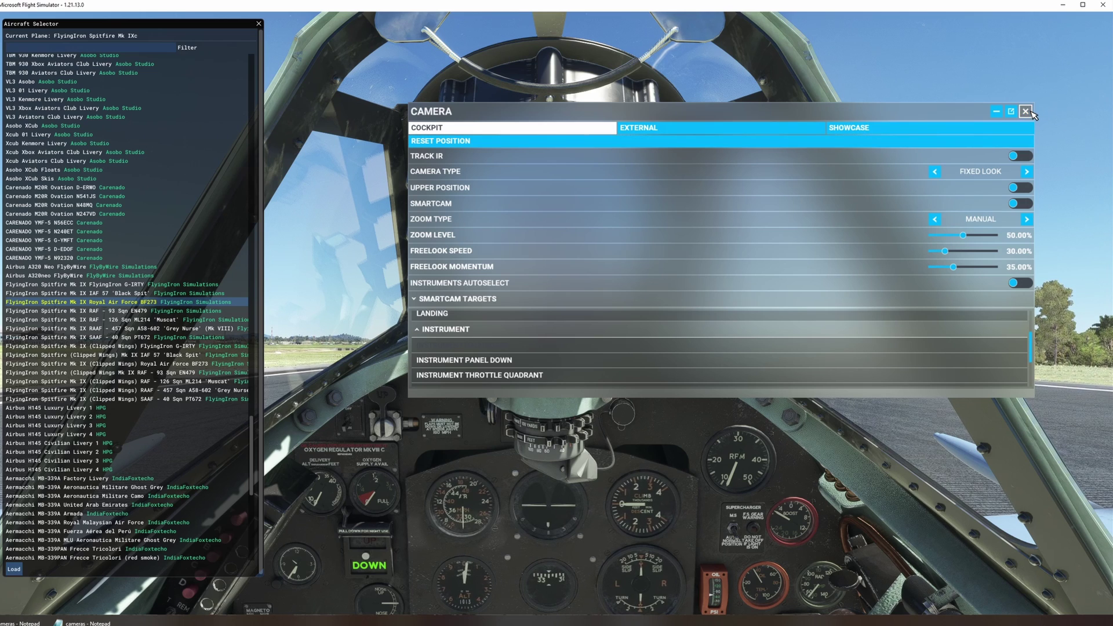
click(1027, 112)
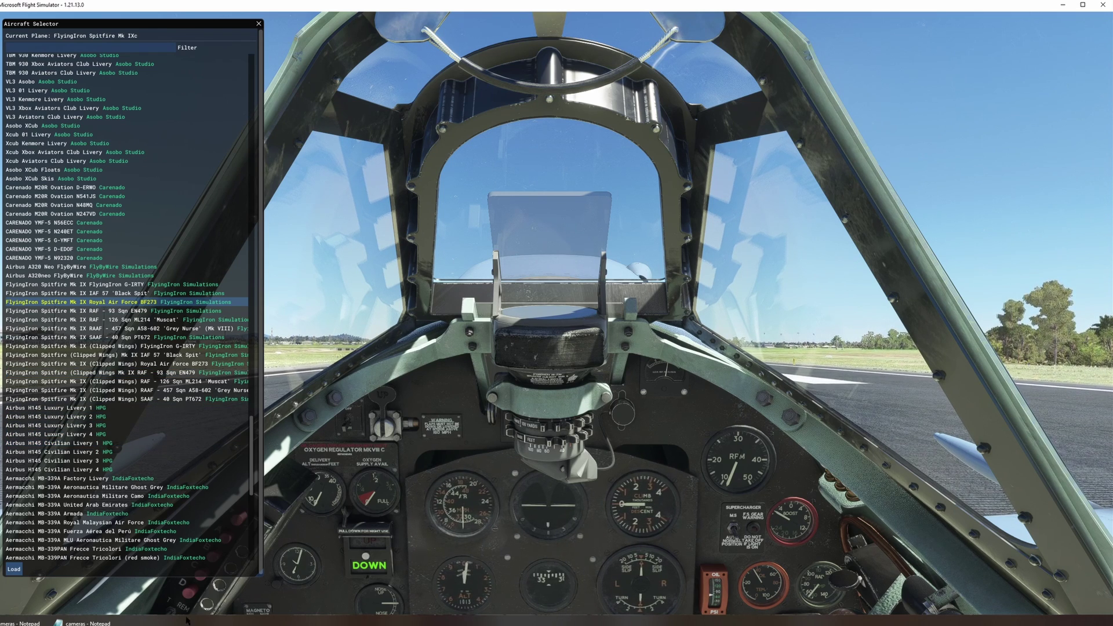
Step: Switch to File Explorer, look inside the Spitfire's texture.GIRTY folder, and return to the flyingiron_spitfire folder
key(alt+Tab)
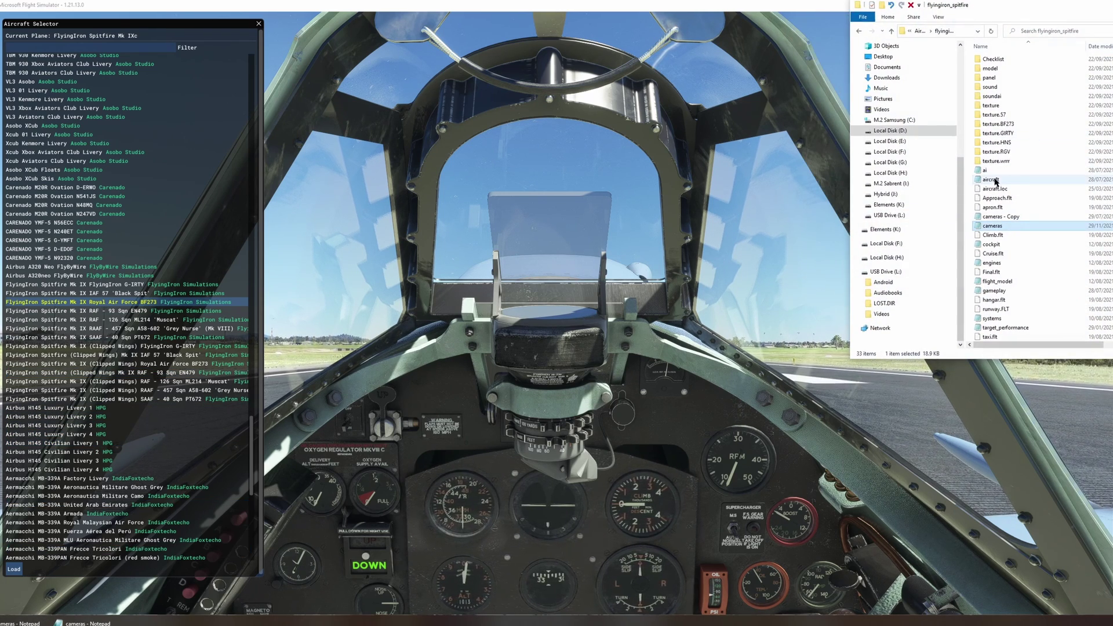
double_click(1008, 135)
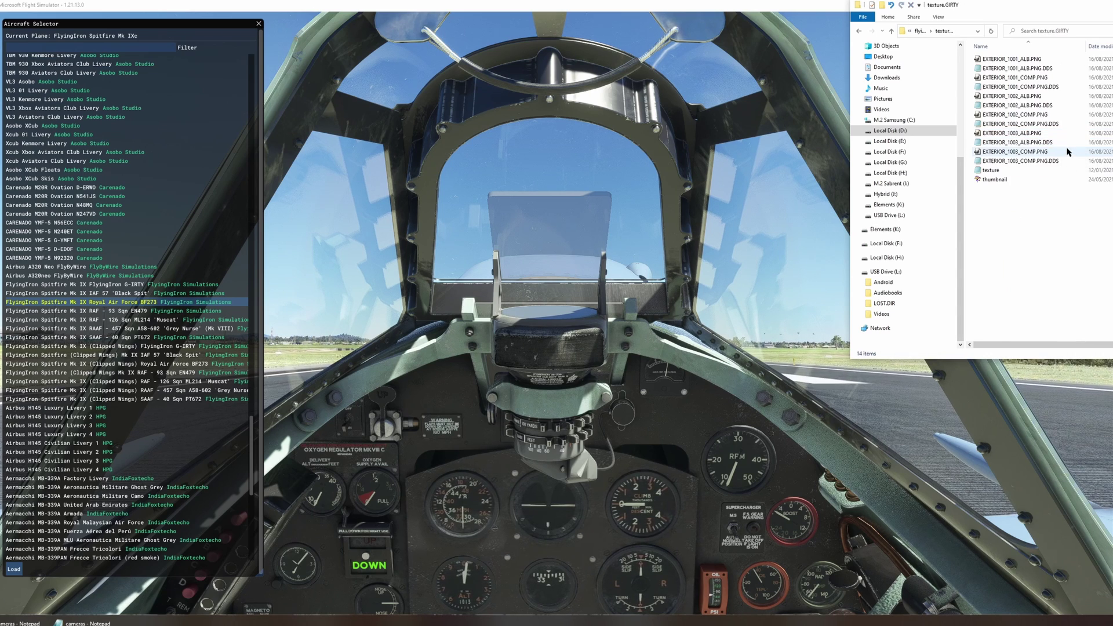
key(alt+Left)
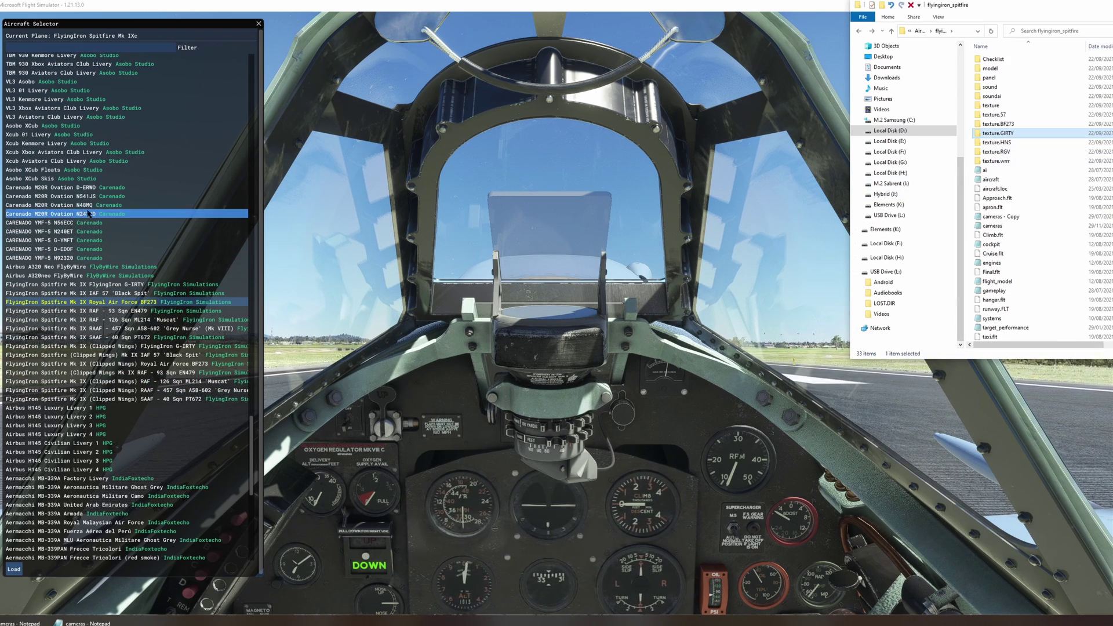
scroll(124, 320, up, 5)
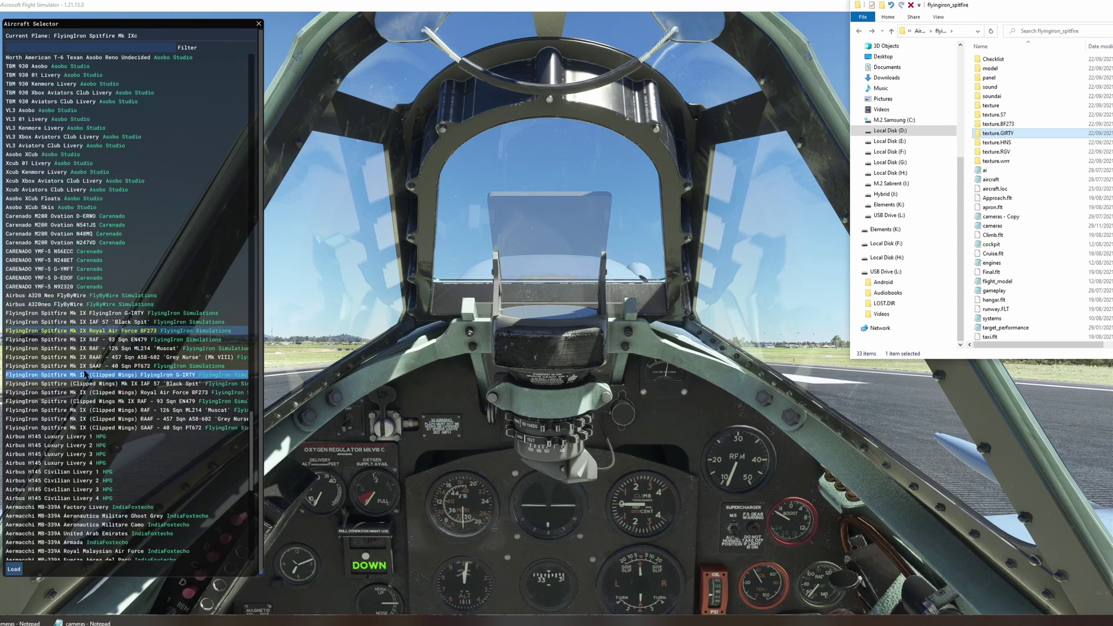